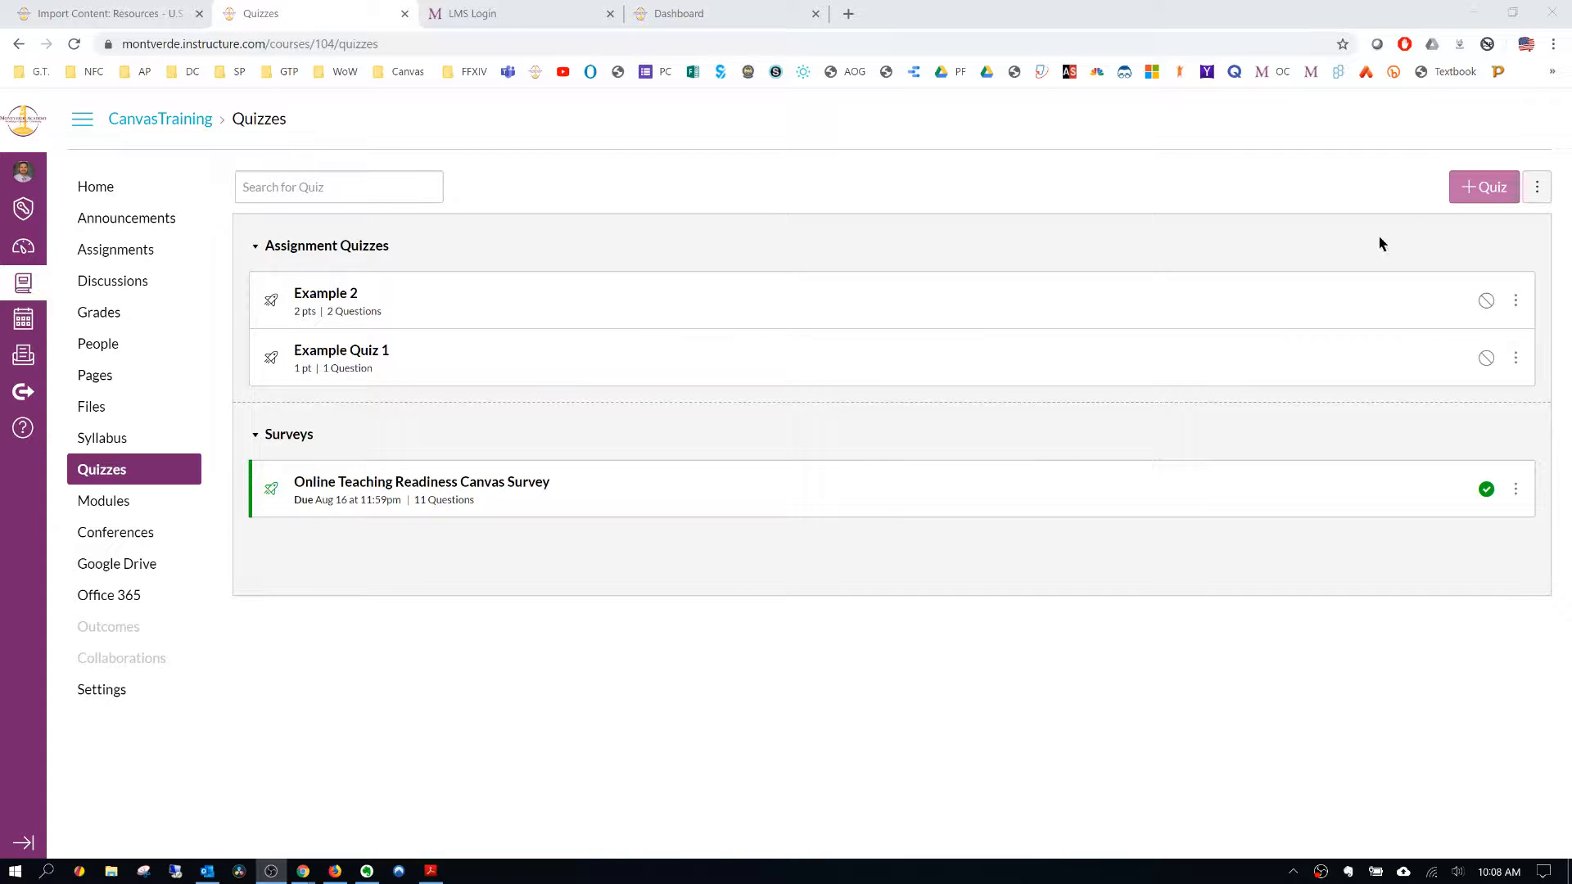
- Open the course's question banks for review
{"action": "left_click", "coordinate": [1538, 195]}
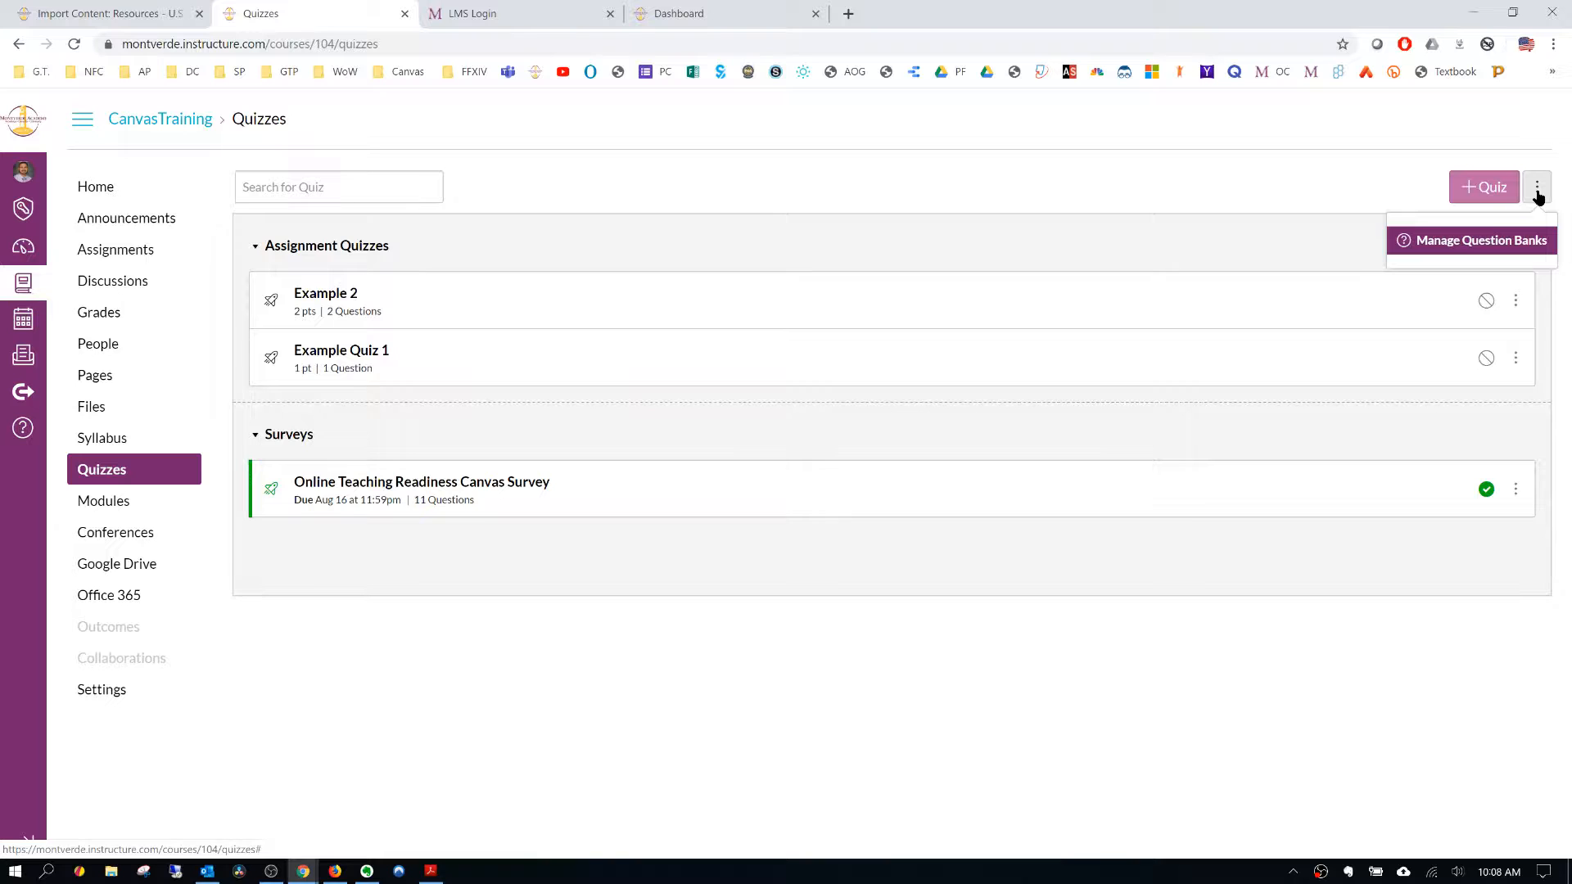
{"action": "left_click", "coordinate": [1460, 238]}
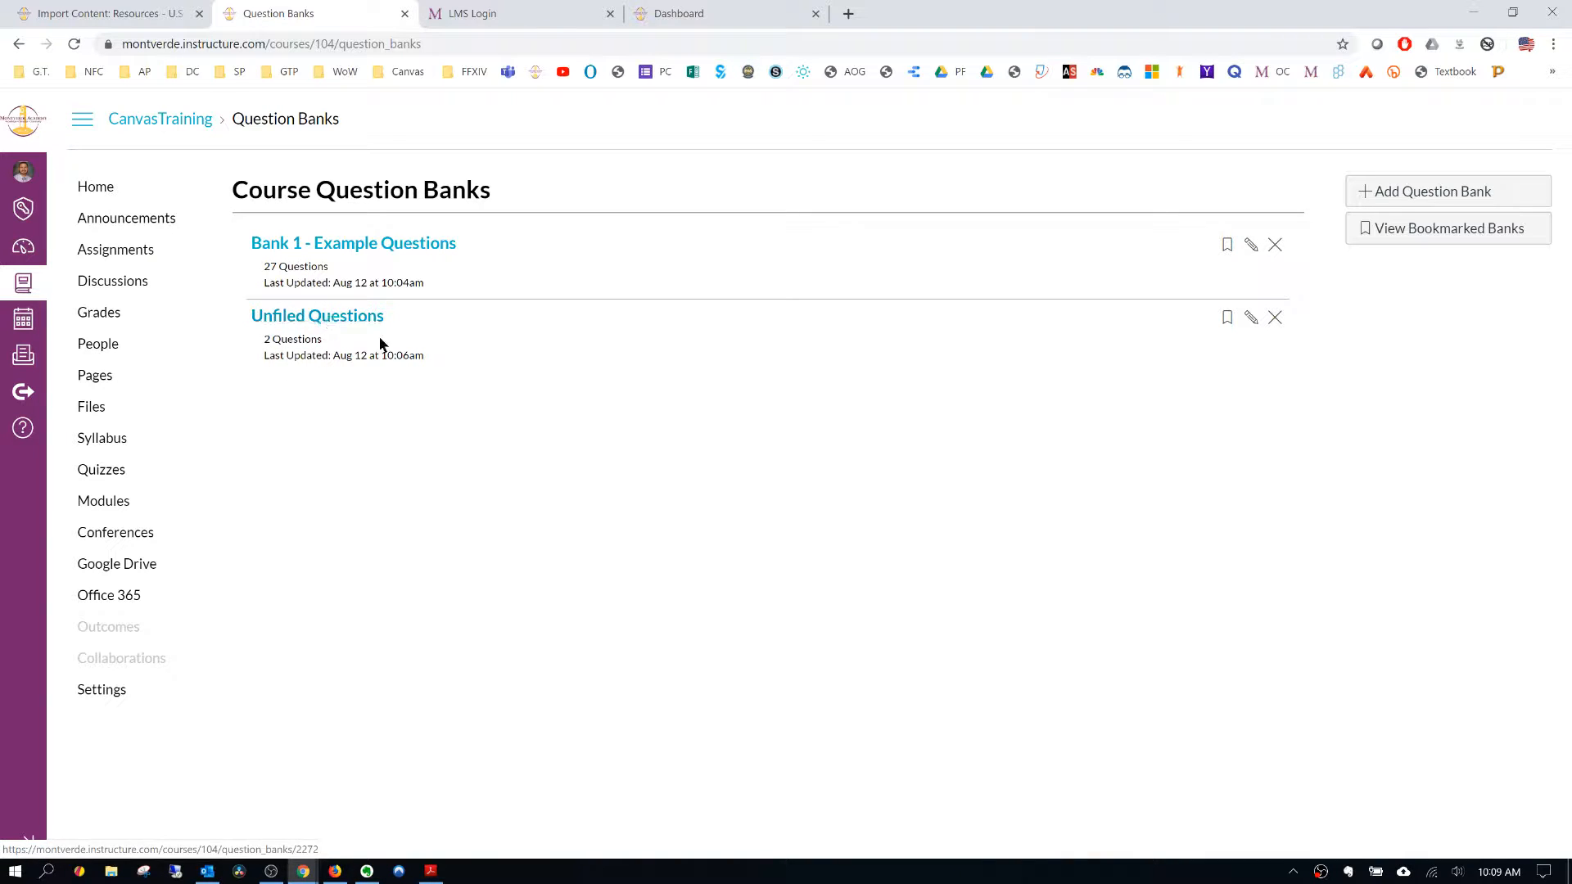
- Create a new quiz named Example Quiz 3 with the instructions "Do your best!"
{"action": "left_click", "coordinate": [115, 472]}
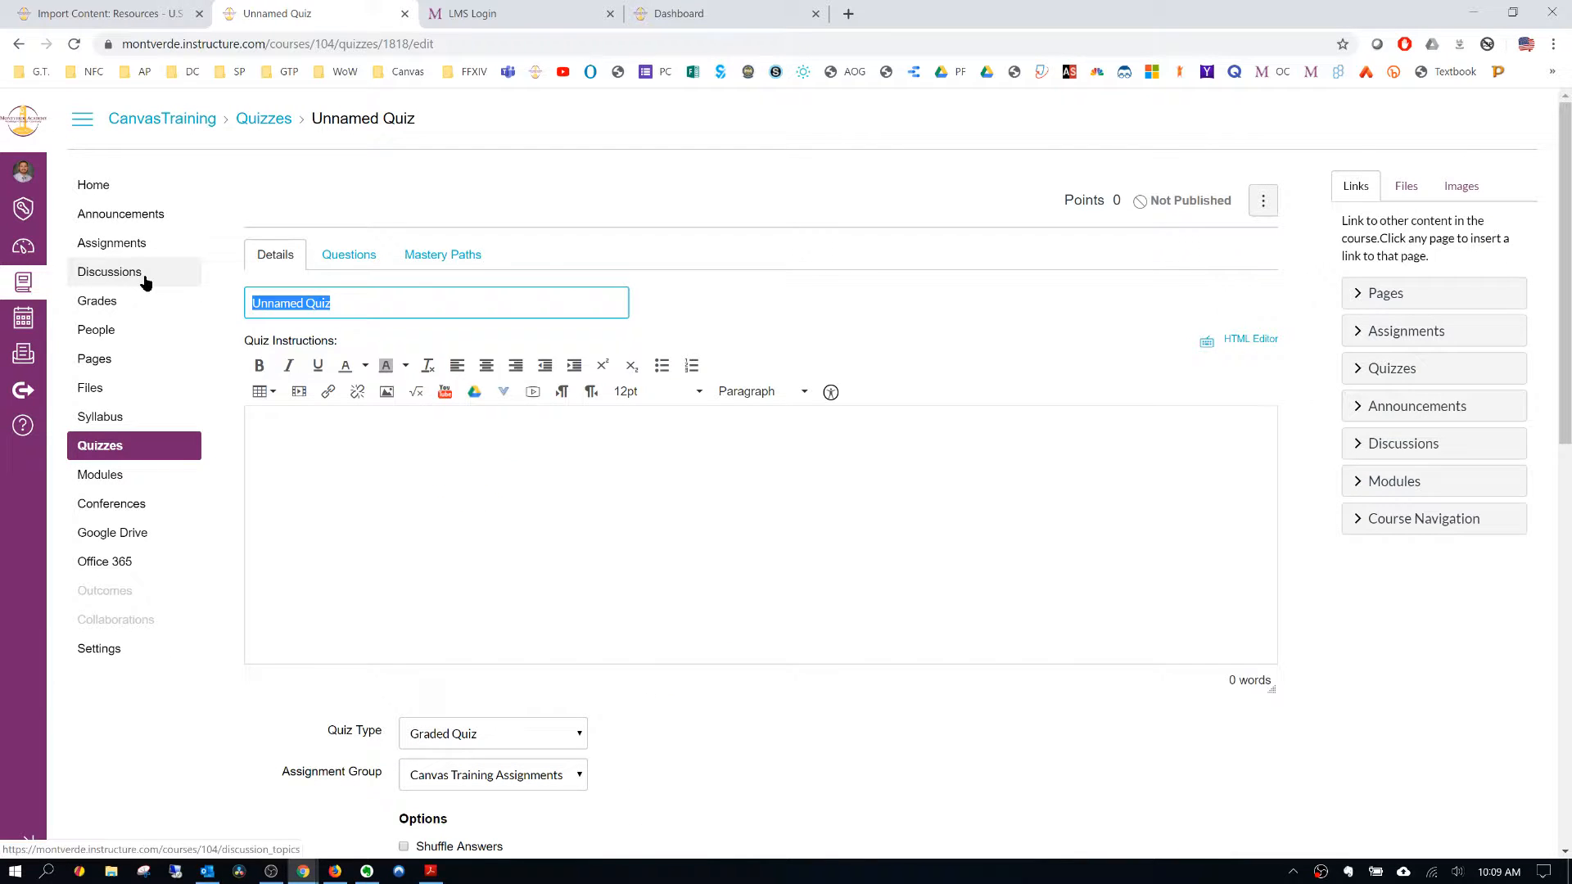
{"action": "type", "text": "Example Quiz"}
{"action": "left_click", "coordinate": [431, 467]}
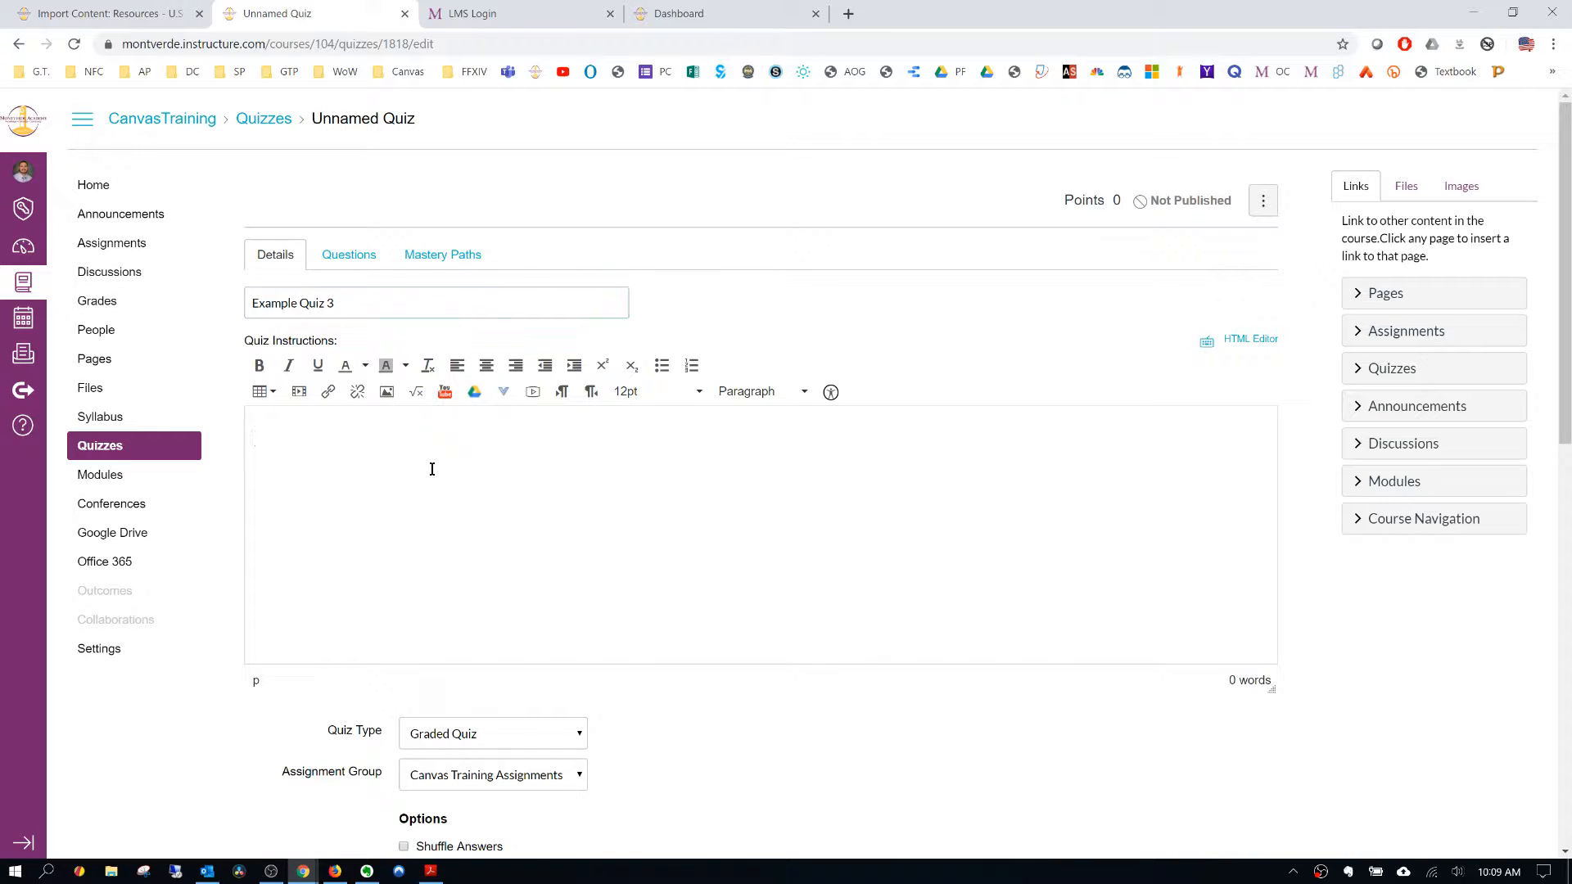
{"action": "type", "text": "Do your best!"}
- Add a new question to the quiz with the text "What is your favorite color!"
{"action": "left_click", "coordinate": [354, 257]}
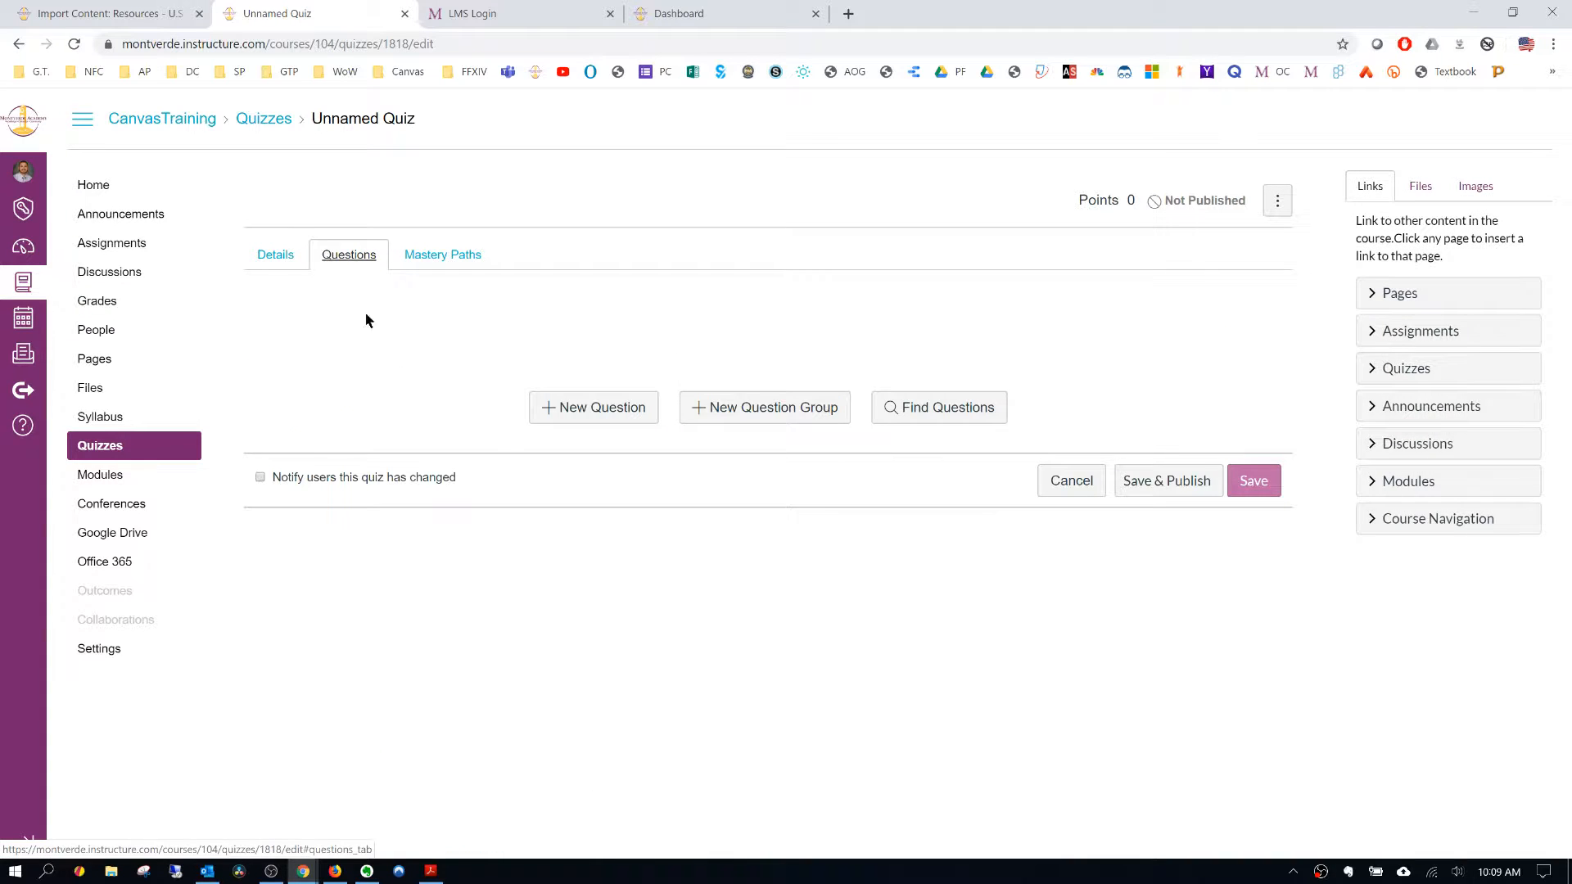
{"action": "left_click", "coordinate": [564, 407]}
{"action": "left_click", "coordinate": [351, 534]}
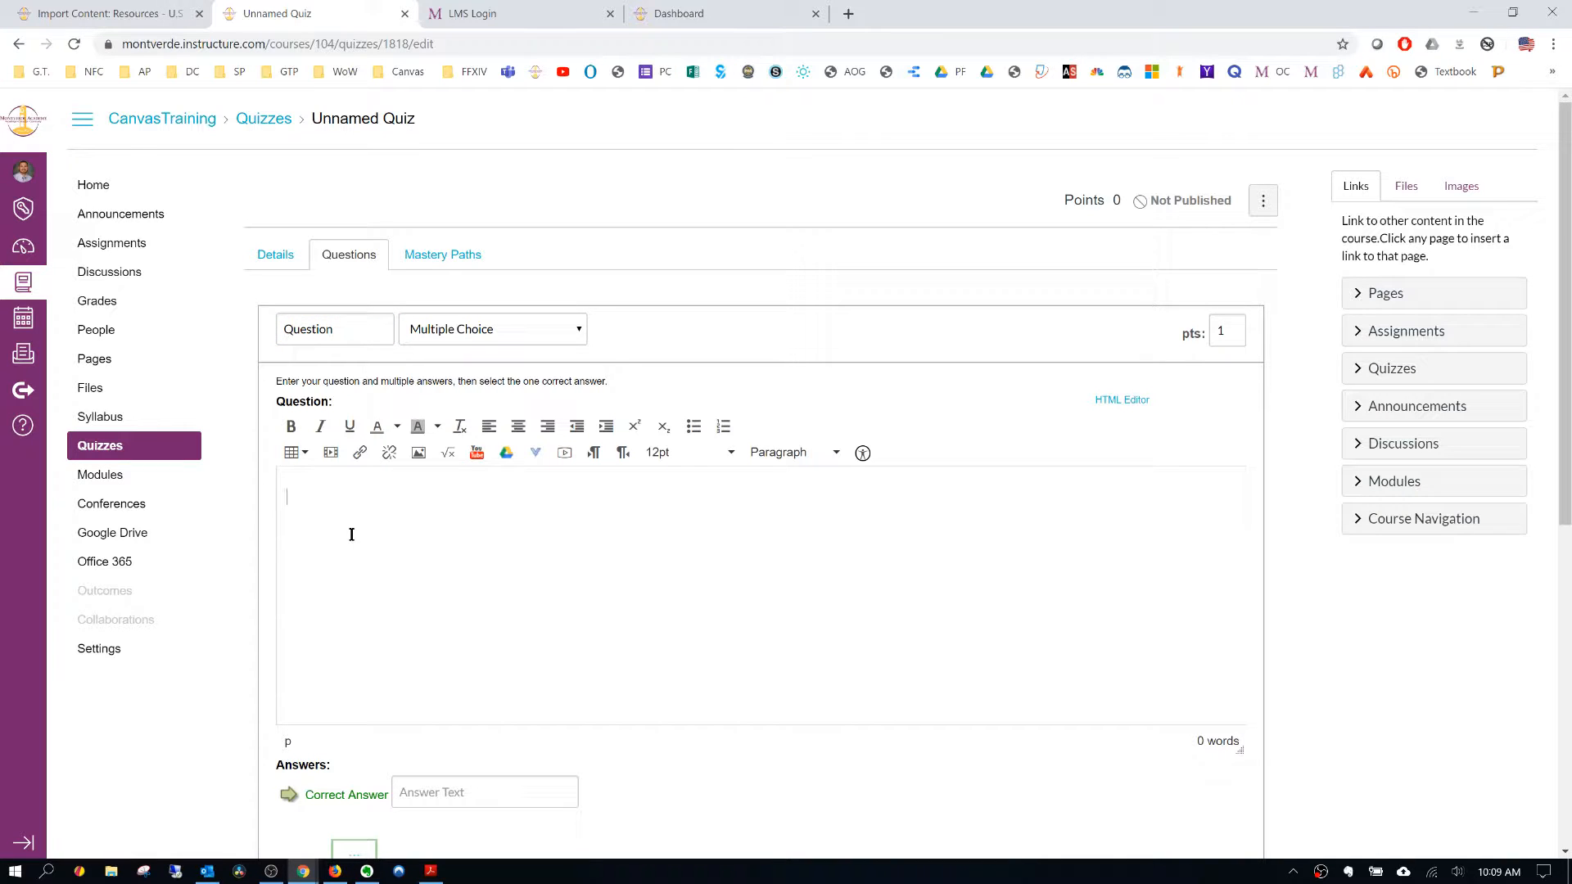
{"action": "type", "text": "What is"}
{"action": "type", "text": " your f"}
{"action": "key", "text": "BackSpace"}
{"action": "type", "text": "your favorite color. lklasdj"}
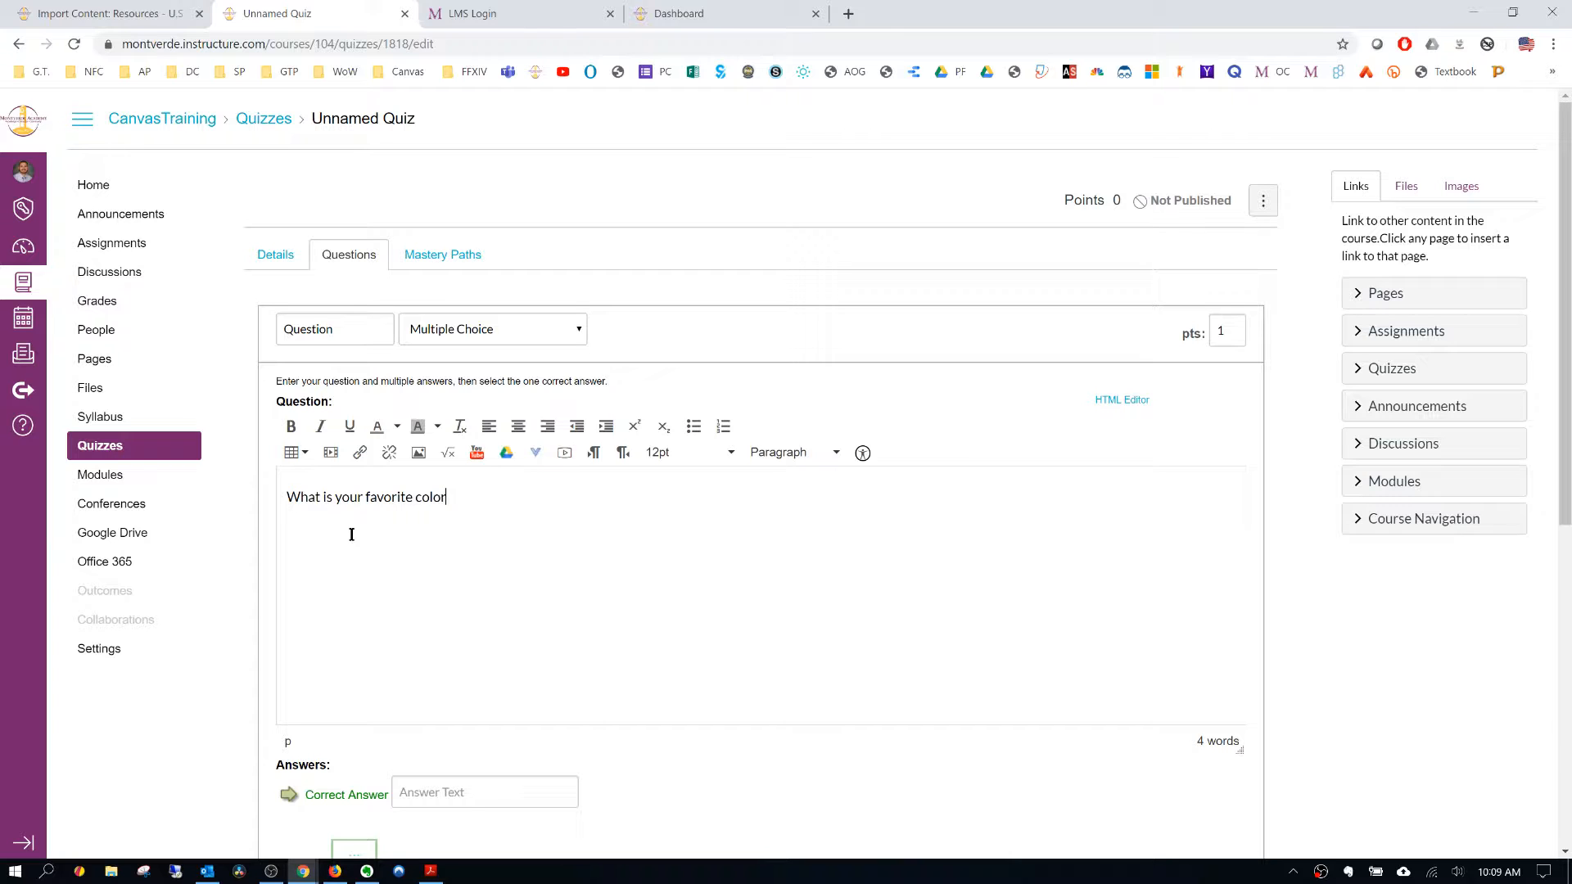
{"action": "key", "text": "BackSpace"}
{"action": "key", "text": "BackSpace"}
{"action": "key", "text": "BackSpace"}
{"action": "key", "text": "BackSpace"}
{"action": "key", "text": "BackSpace"}
{"action": "key", "text": "BackSpace"}
- Set the question type to Essay Question and update the question
{"action": "left_click", "coordinate": [457, 330]}
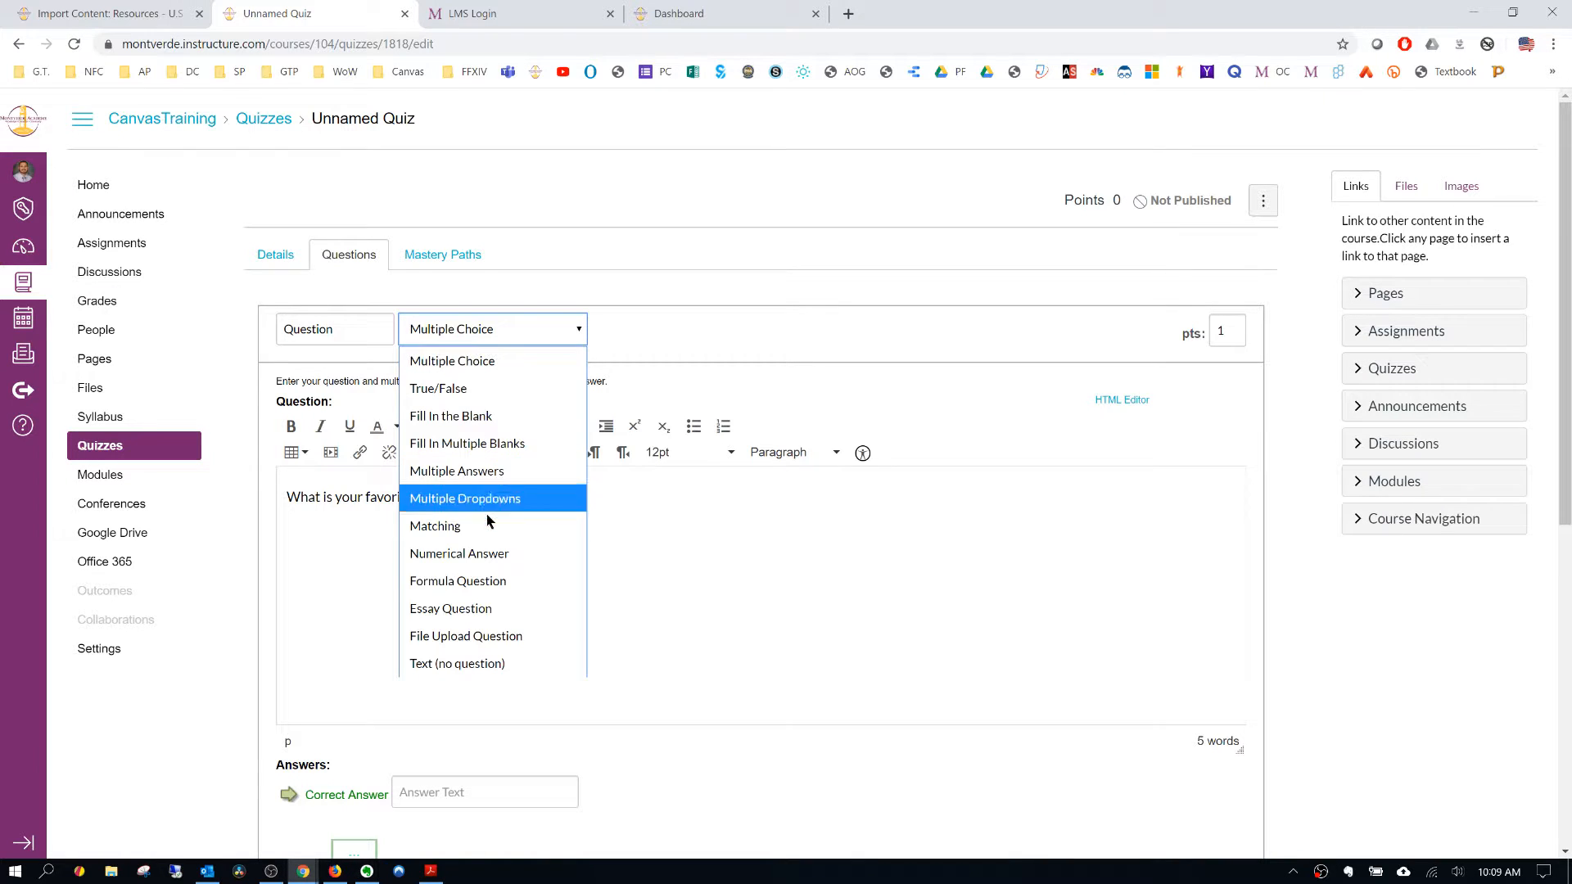
{"action": "left_click", "coordinate": [488, 609]}
{"action": "scroll", "coordinate": [562, 800], "scroll_direction": "down", "scroll_amount": 2}
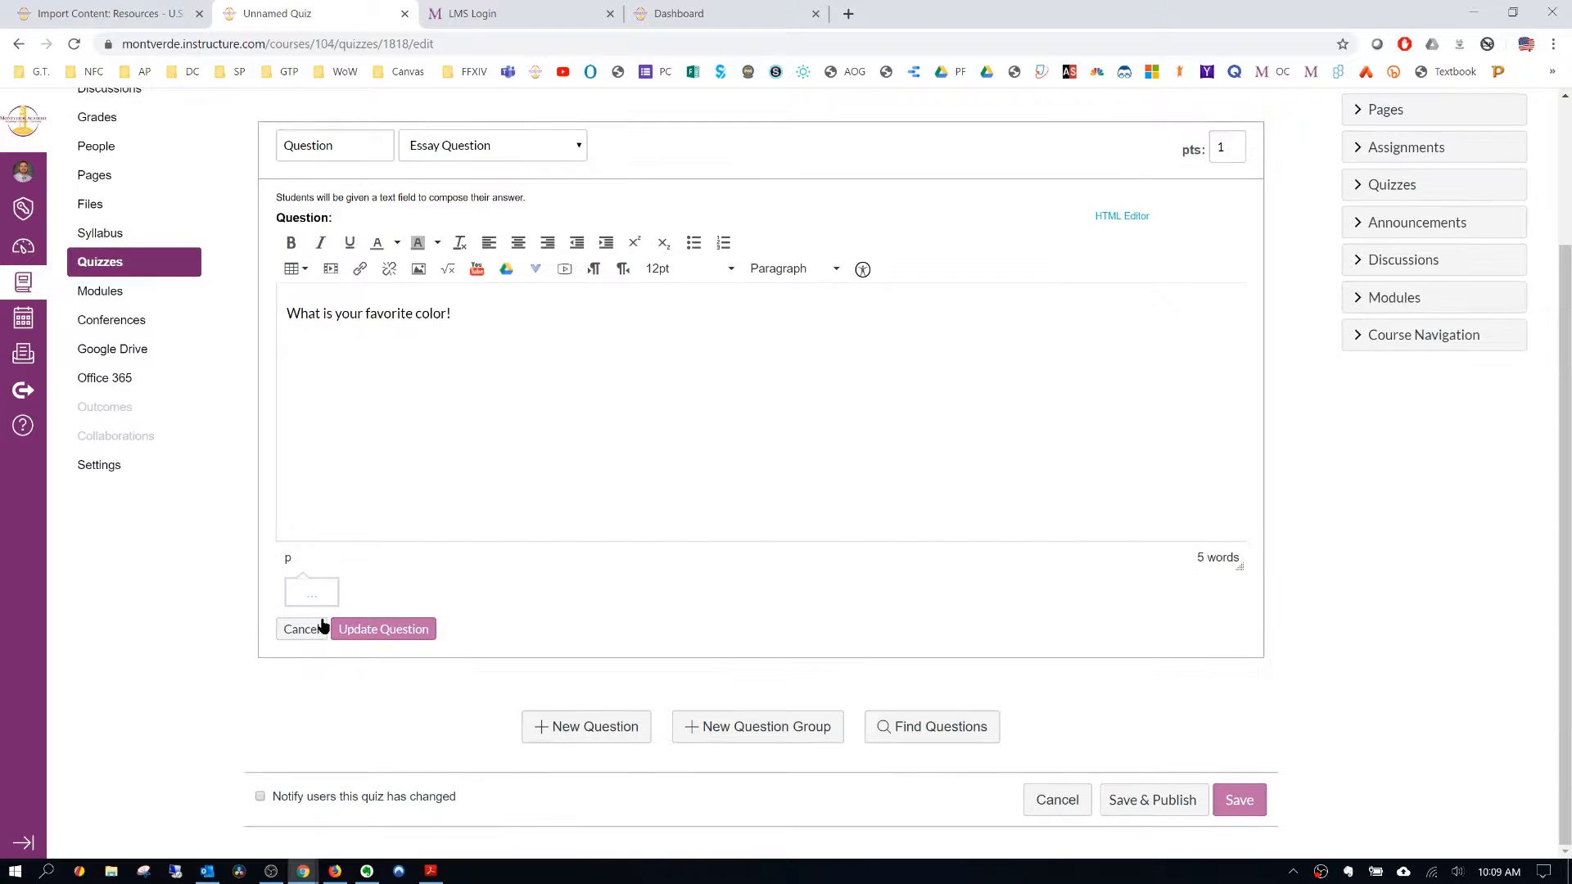
{"action": "left_click", "coordinate": [391, 633]}
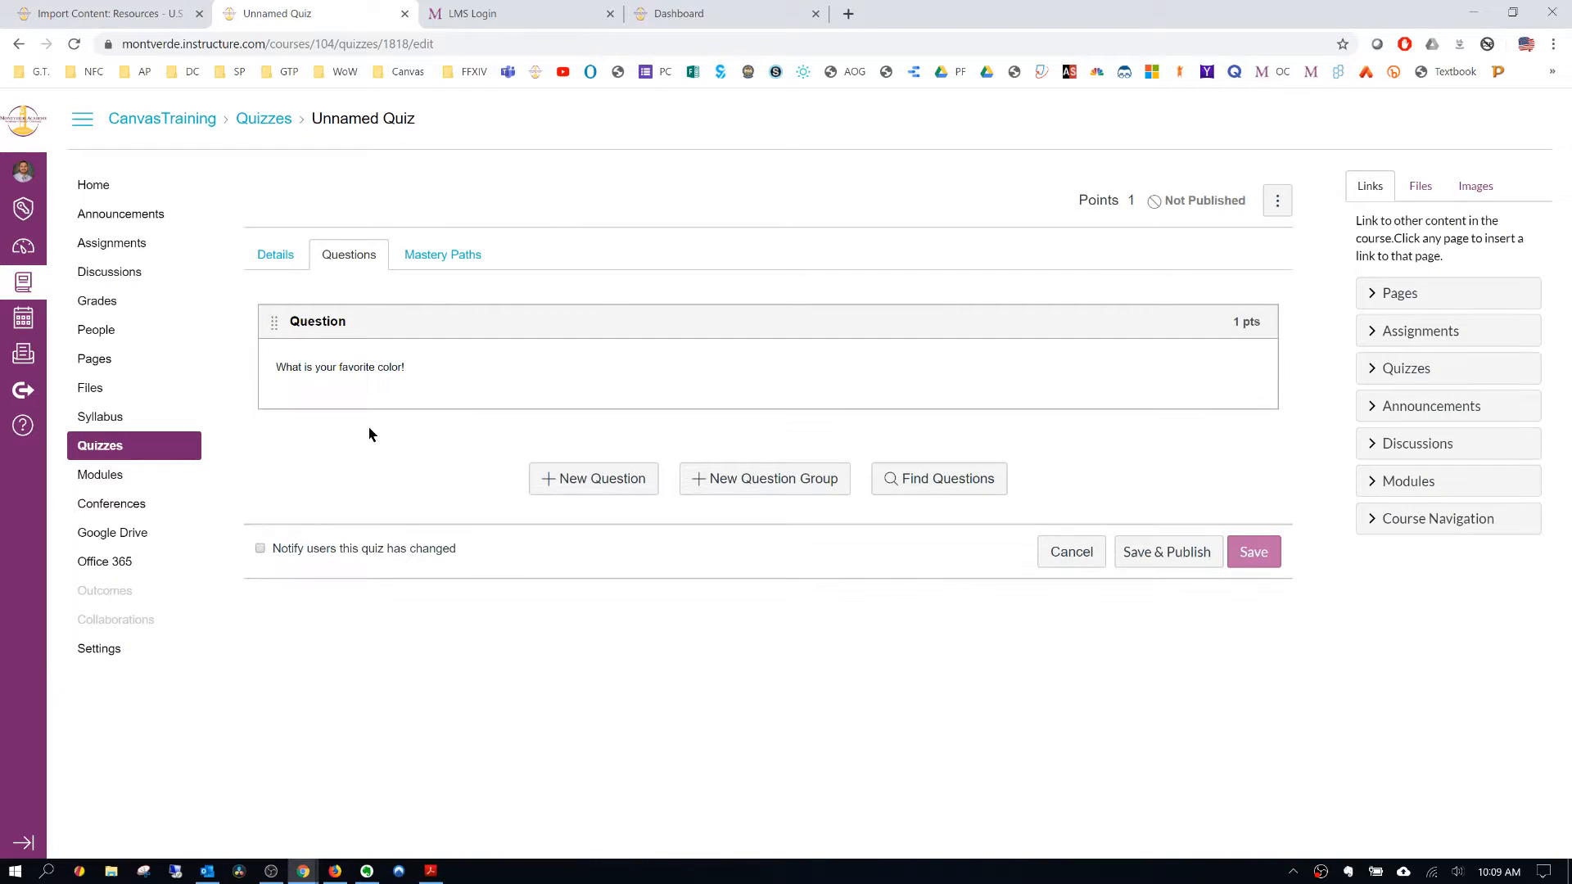
- Rename the favorite color question as Color Question and save the quiz without publishing it
{"action": "left_click", "coordinate": [1248, 356]}
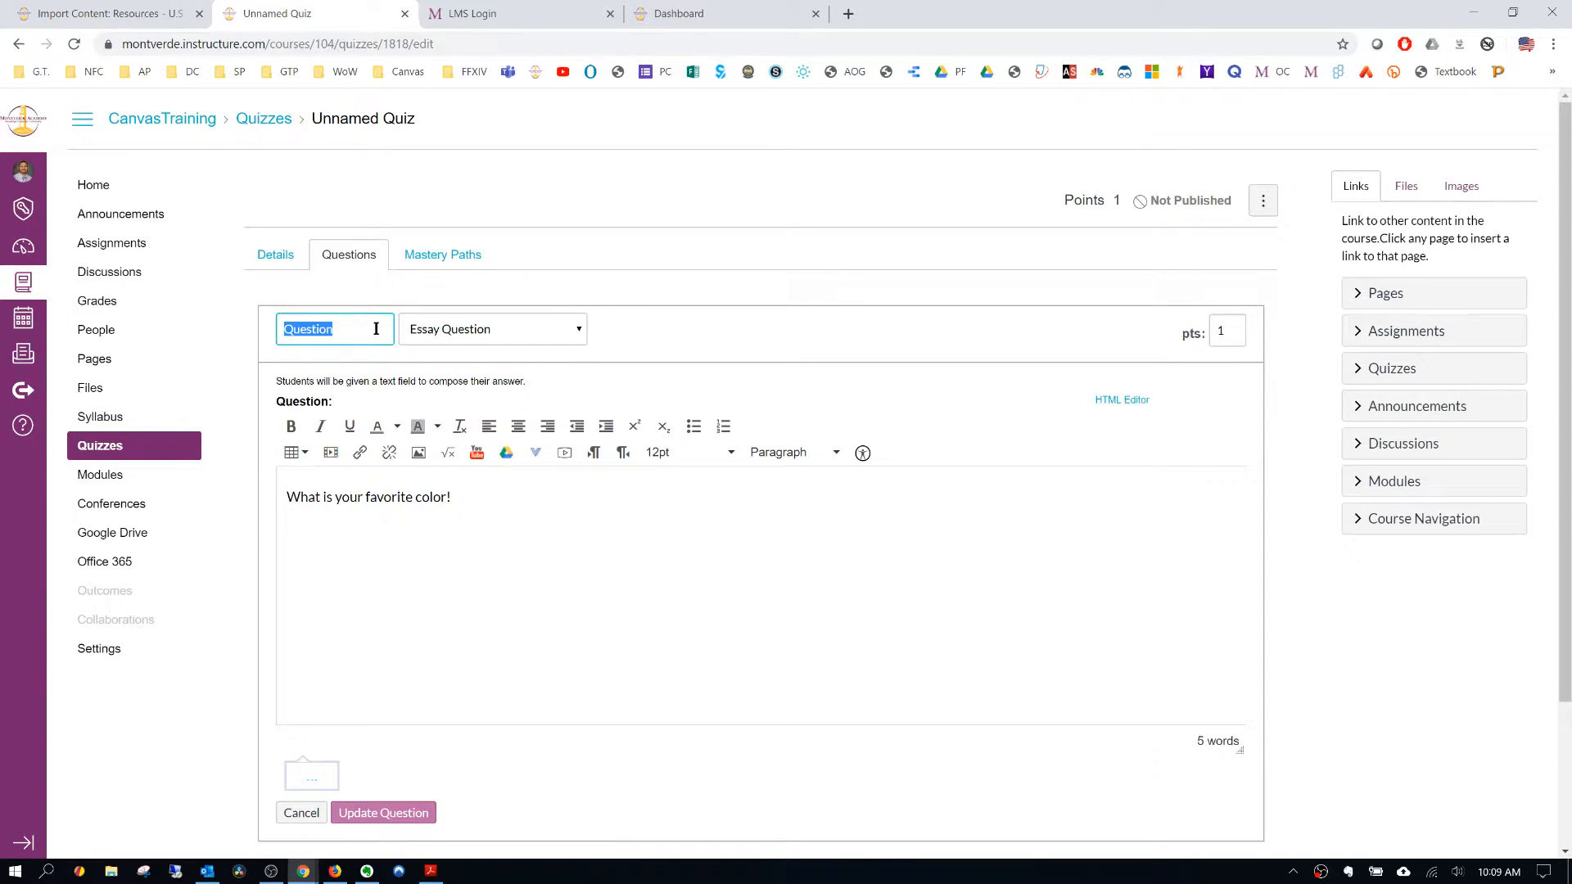
{"action": "type", "text": "Color Question"}
{"action": "left_click", "coordinate": [385, 813]}
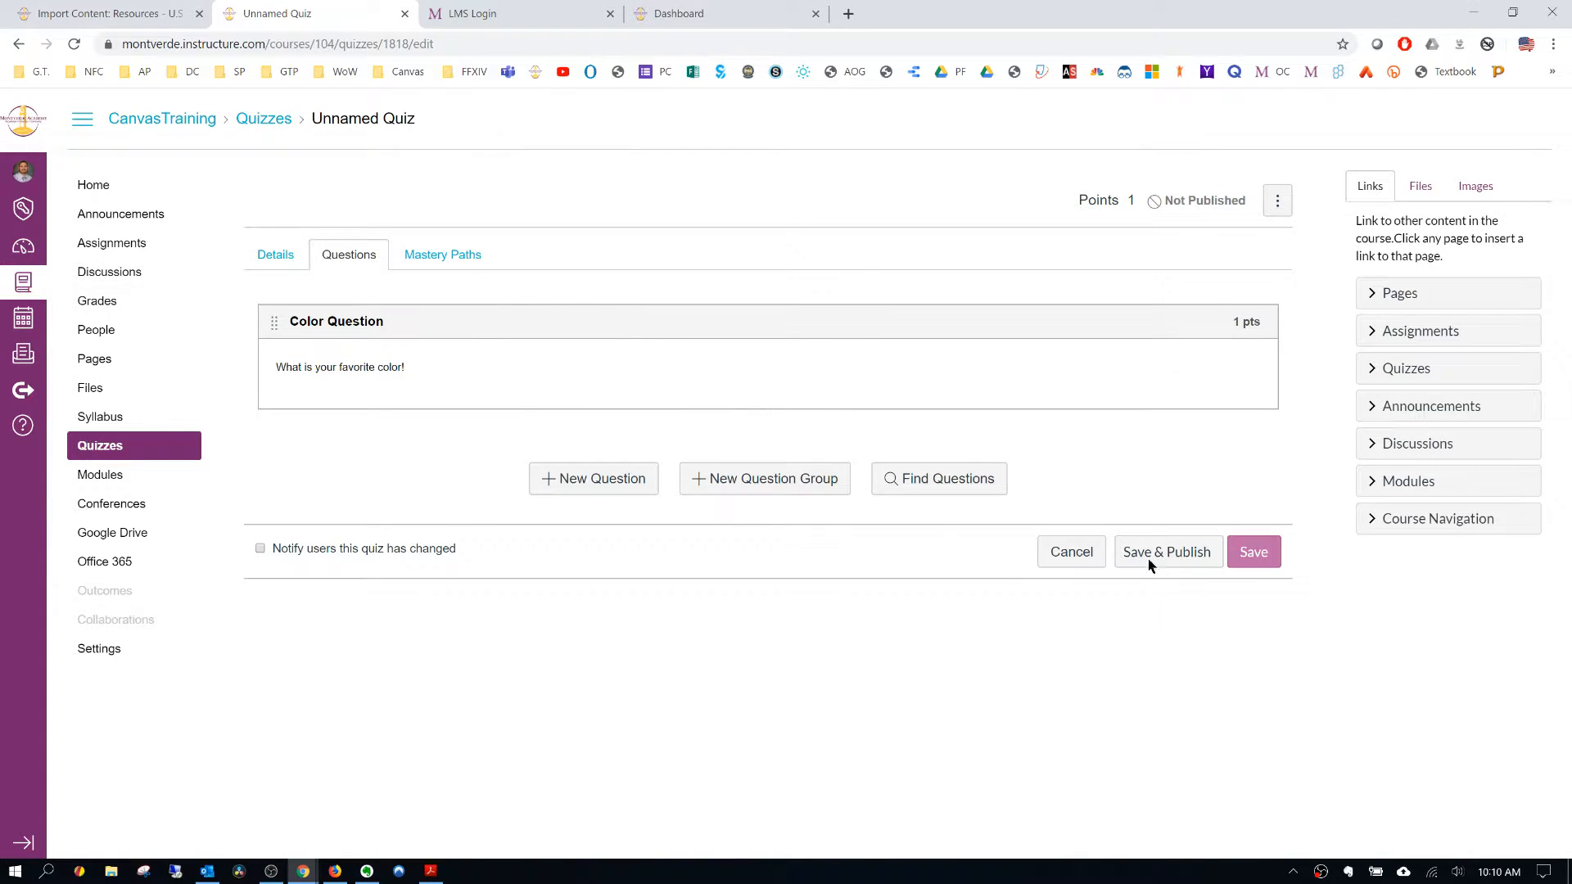
{"action": "left_click", "coordinate": [1259, 561]}
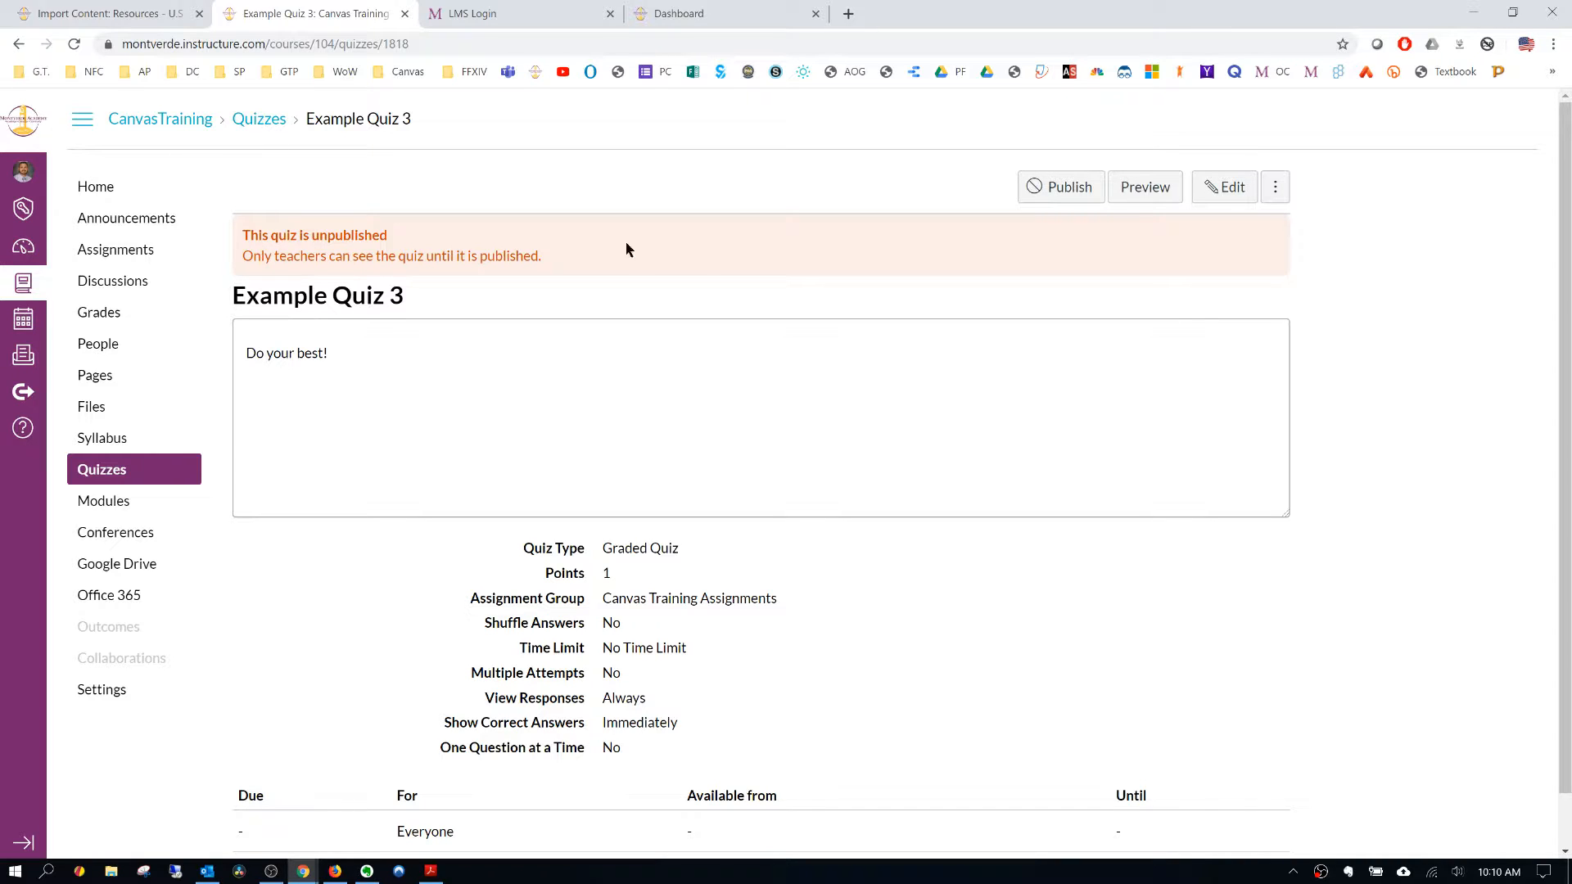
- Return to the quizzes and check the course question banks for the newly added question
{"action": "left_click", "coordinate": [109, 469]}
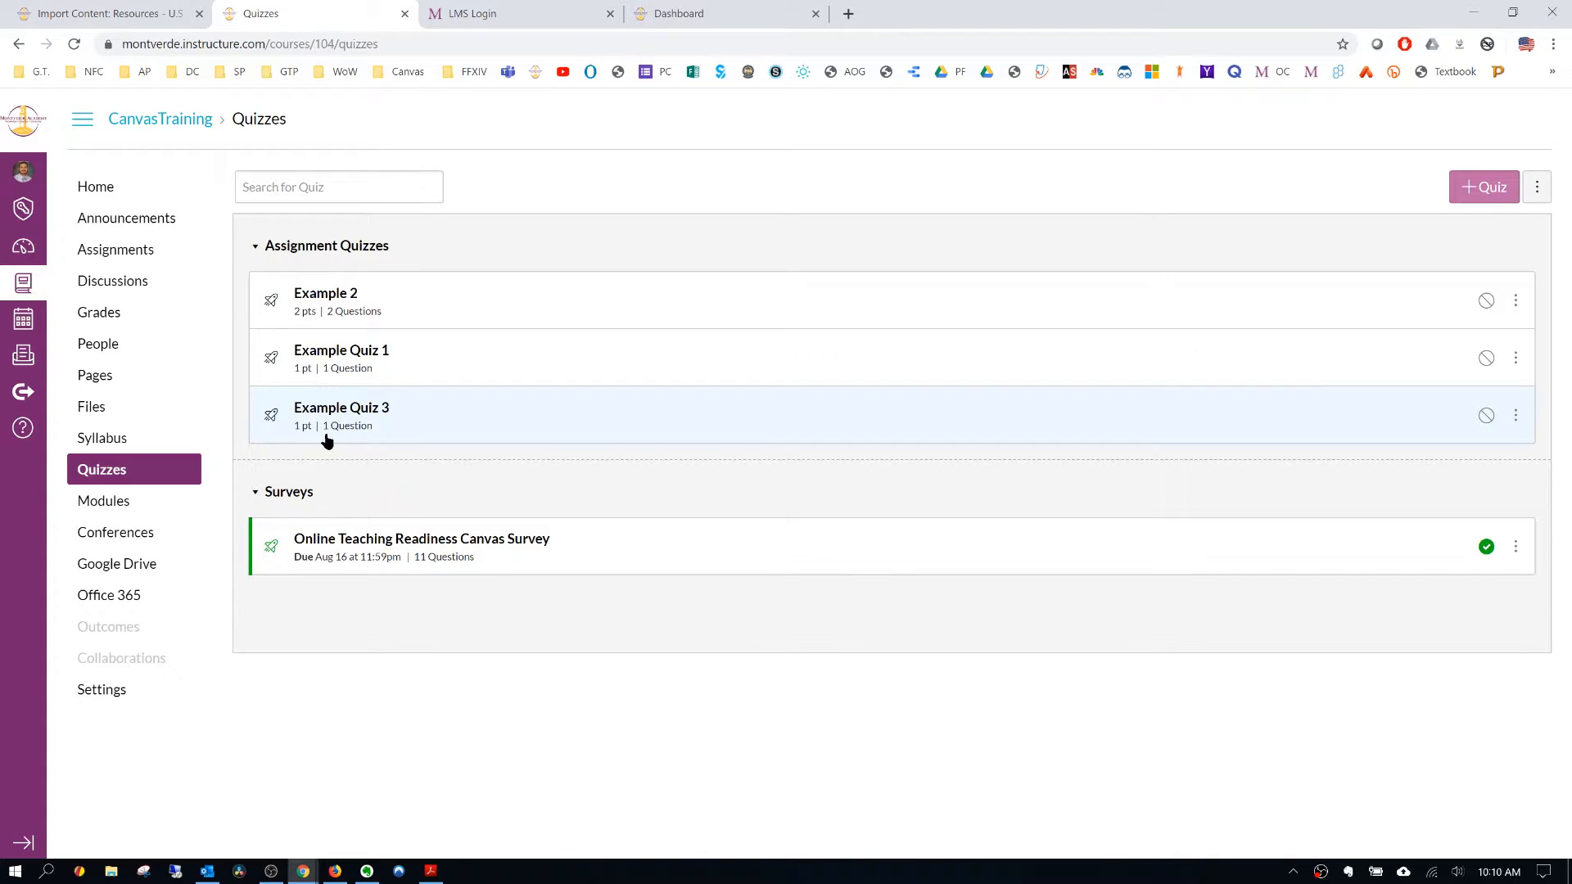
{"action": "left_click", "coordinate": [1537, 187]}
{"action": "left_click", "coordinate": [1482, 244]}
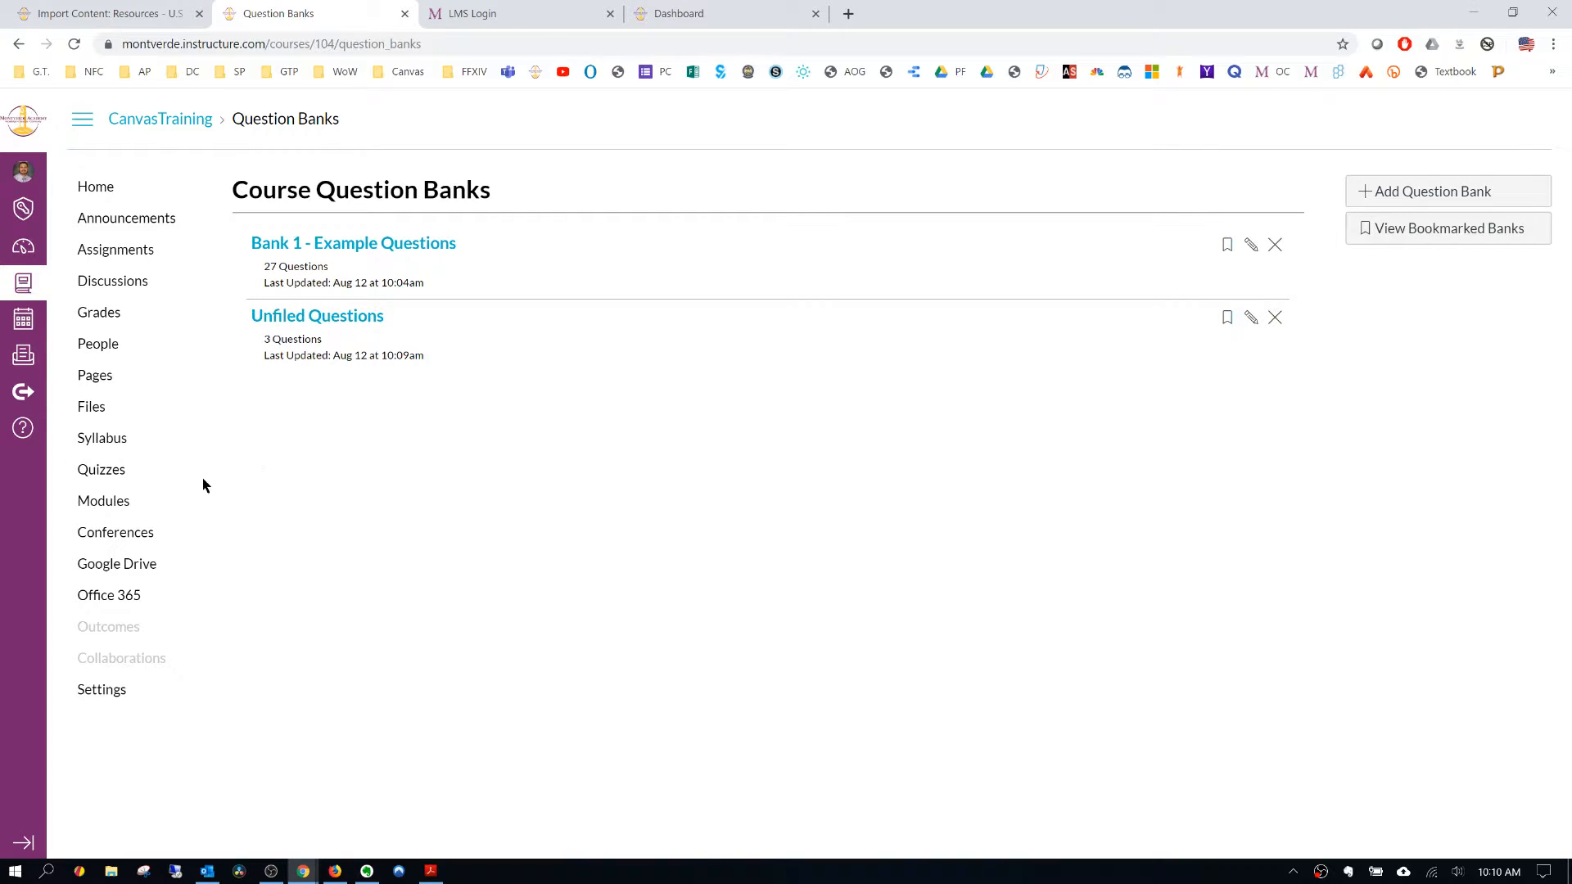
- Open Example Quiz 1 for editing and show its questions
{"action": "left_click", "coordinate": [109, 473]}
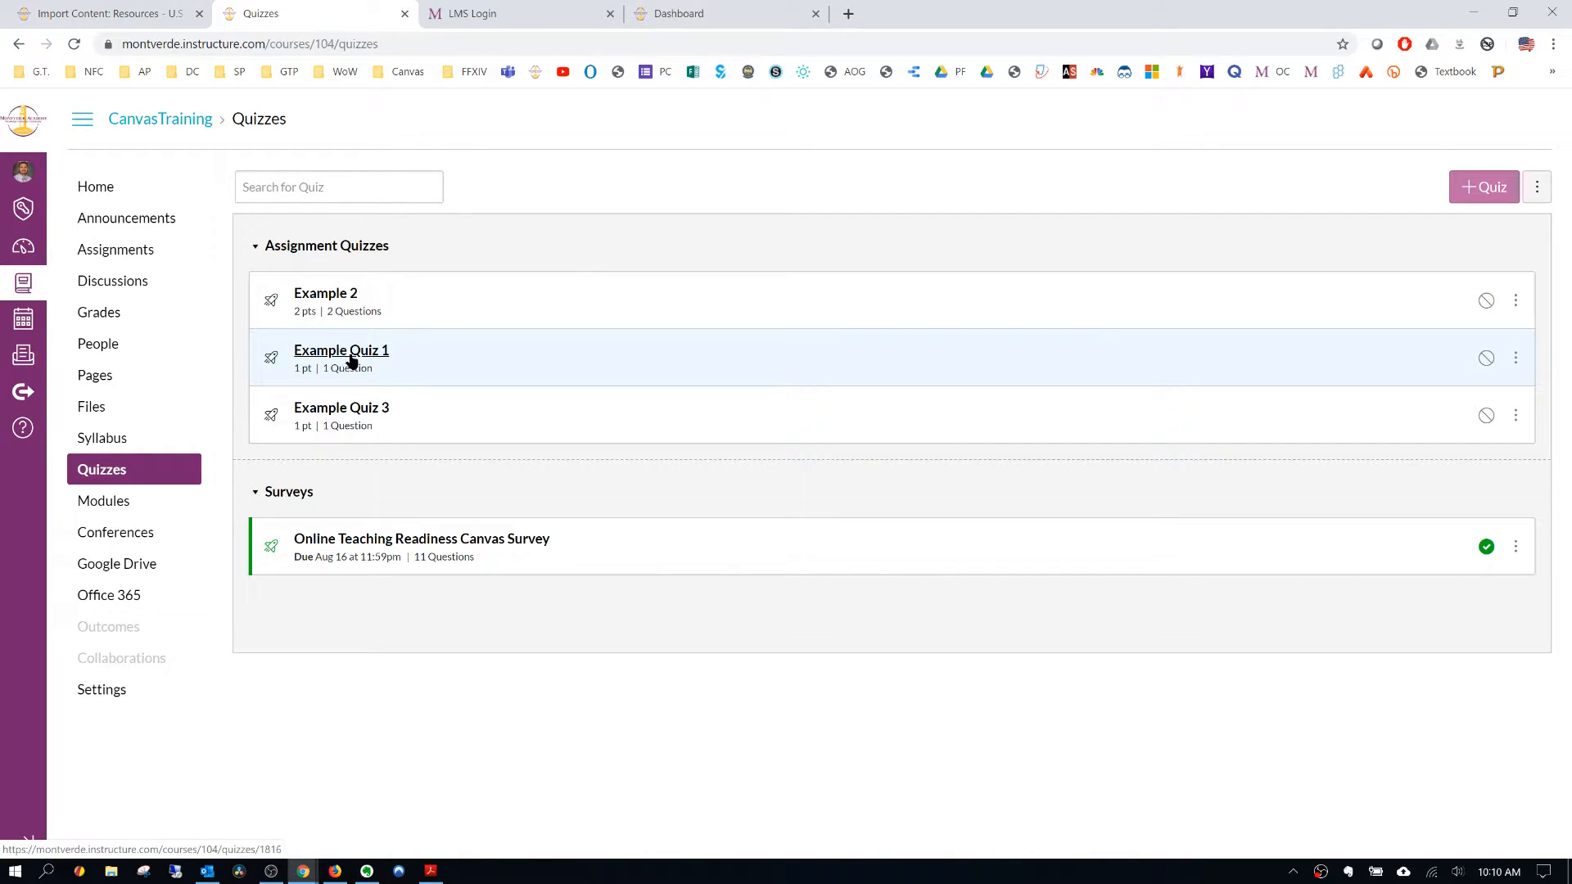
{"action": "left_click", "coordinate": [351, 353]}
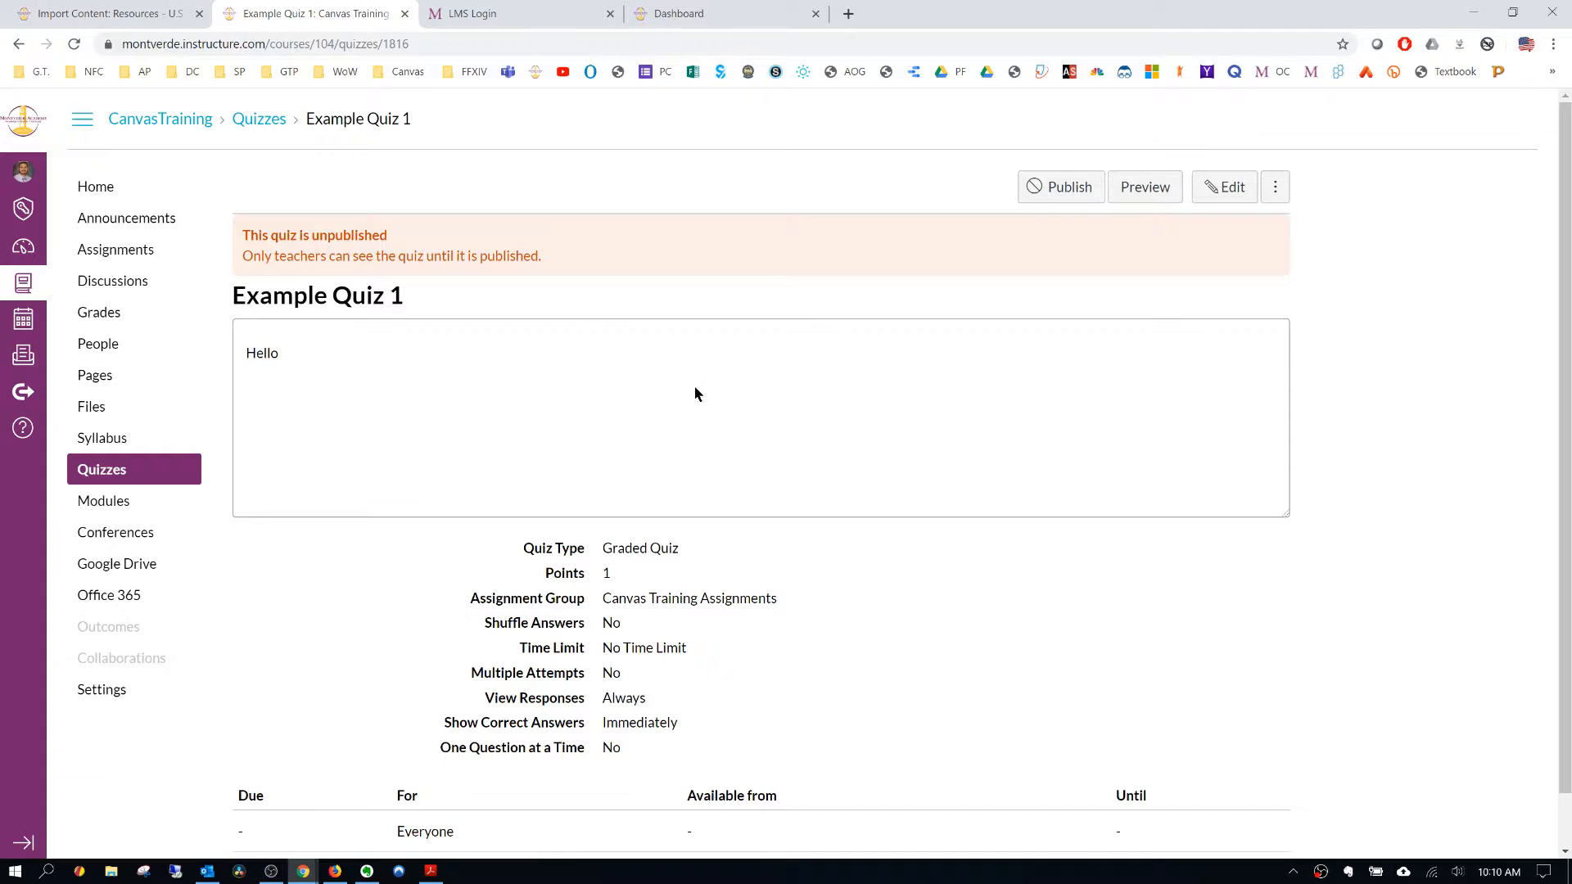
{"action": "scroll", "coordinate": [691, 354], "scroll_direction": "down", "scroll_amount": 1}
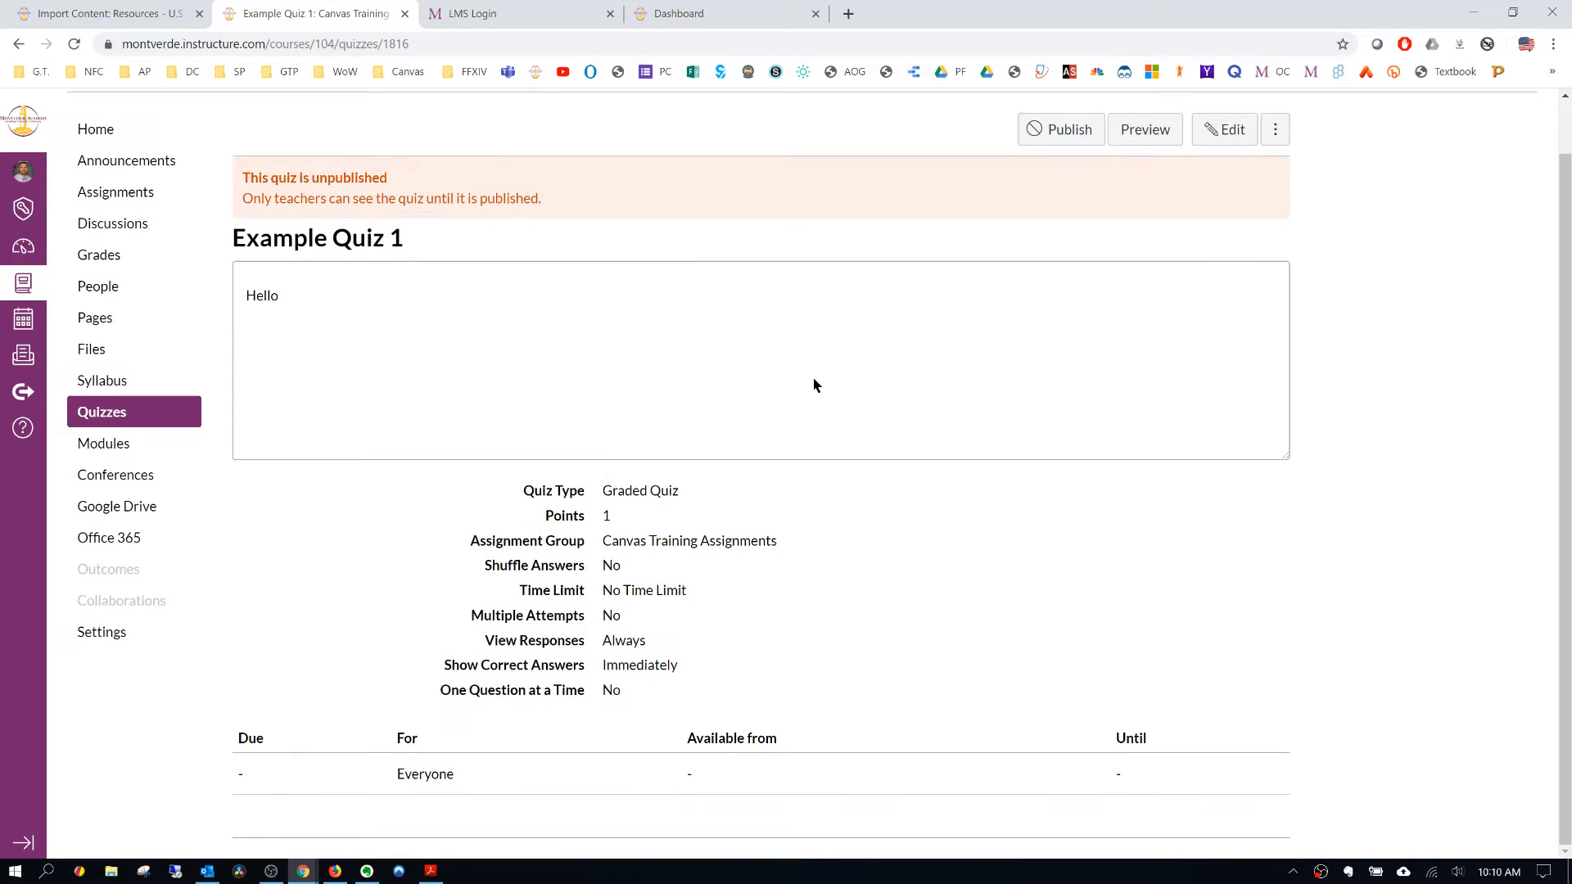
{"action": "left_click", "coordinate": [1231, 133]}
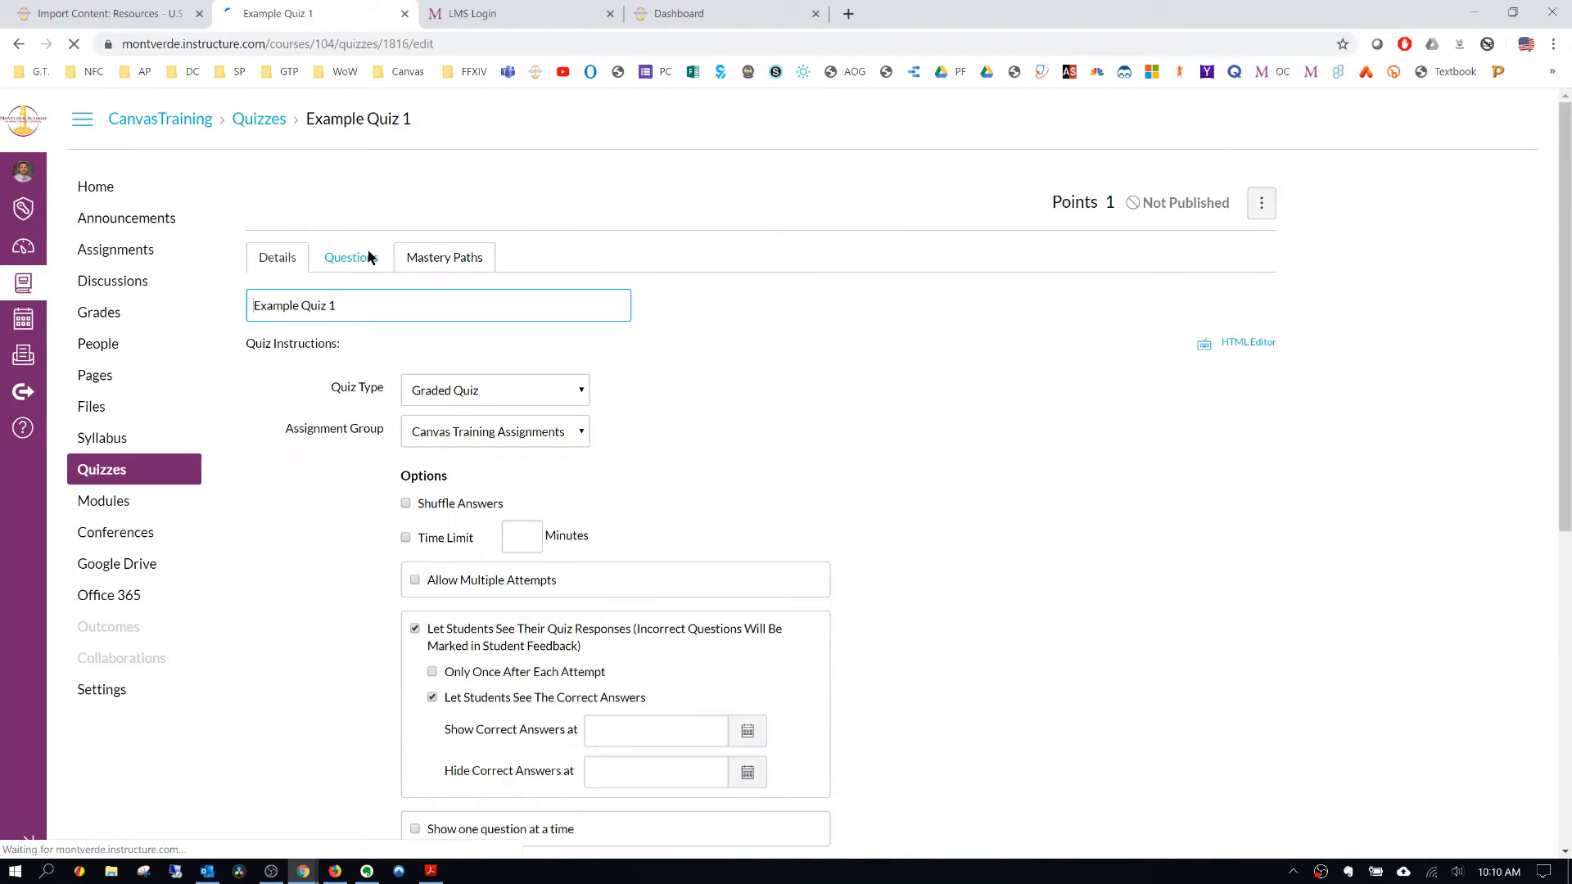
{"action": "left_click", "coordinate": [349, 255]}
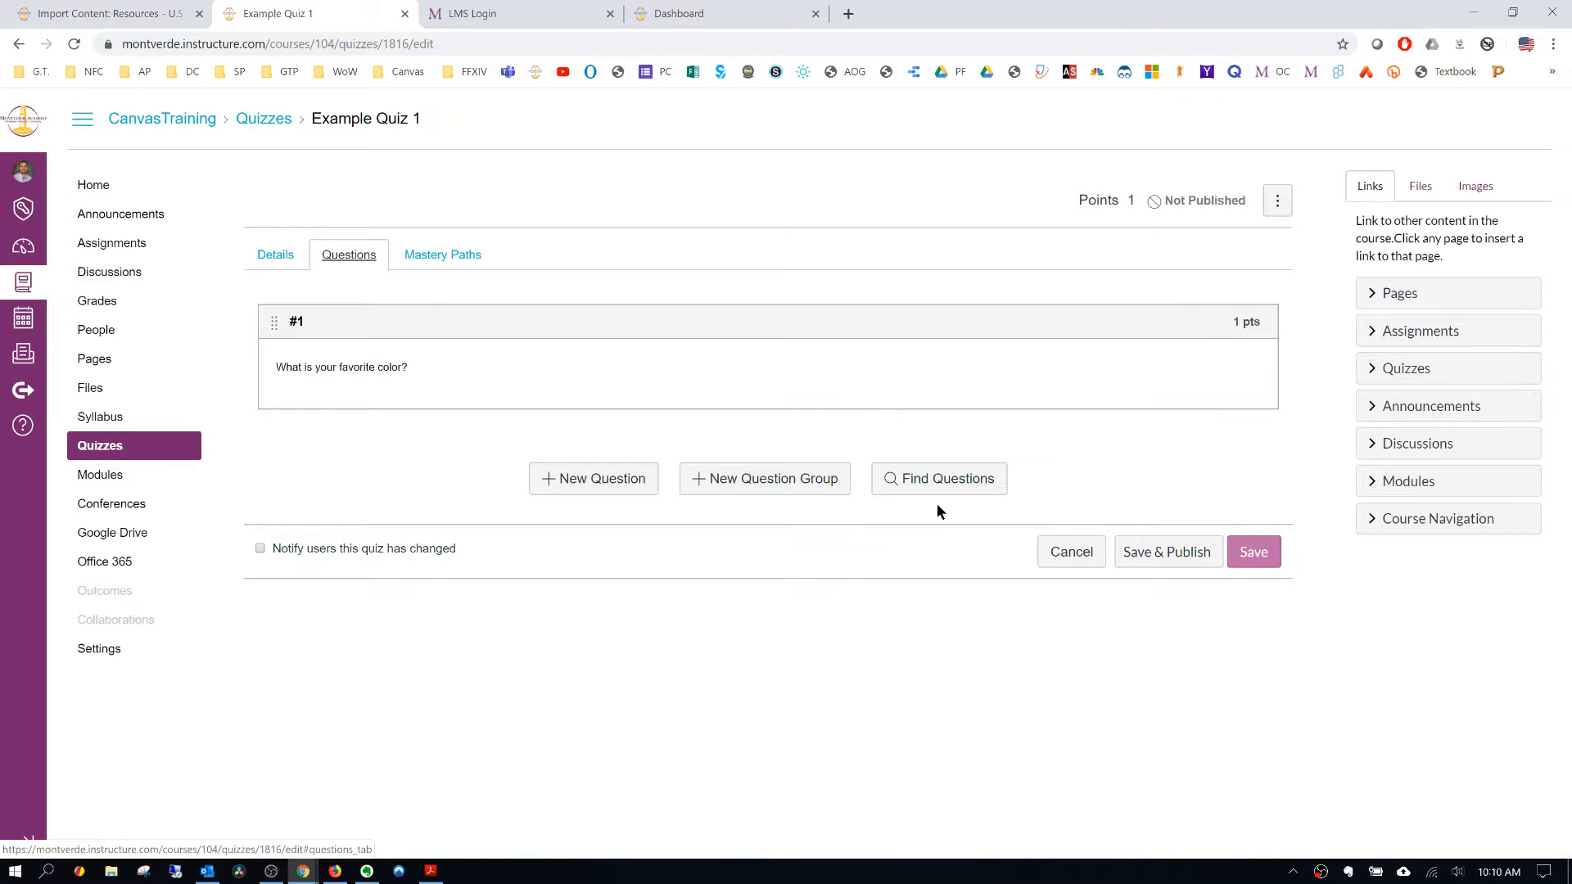
- Add "What is your favorite color!" from the Unfiled Questions bank to Example Quiz 1 and save the quiz
{"action": "left_click", "coordinate": [934, 480]}
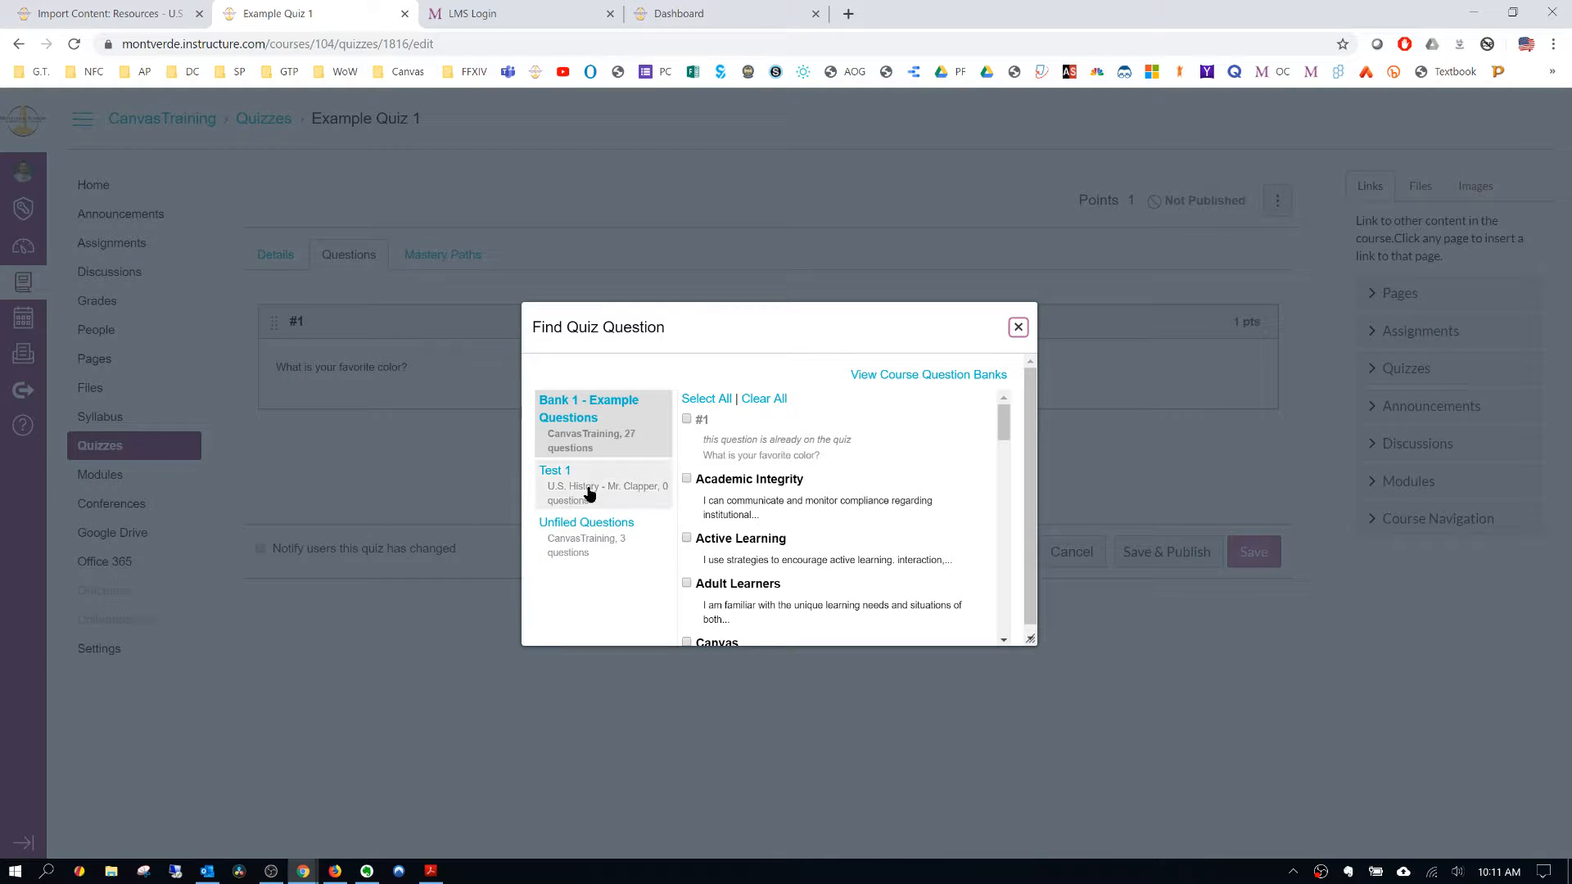
{"action": "left_click", "coordinate": [602, 526]}
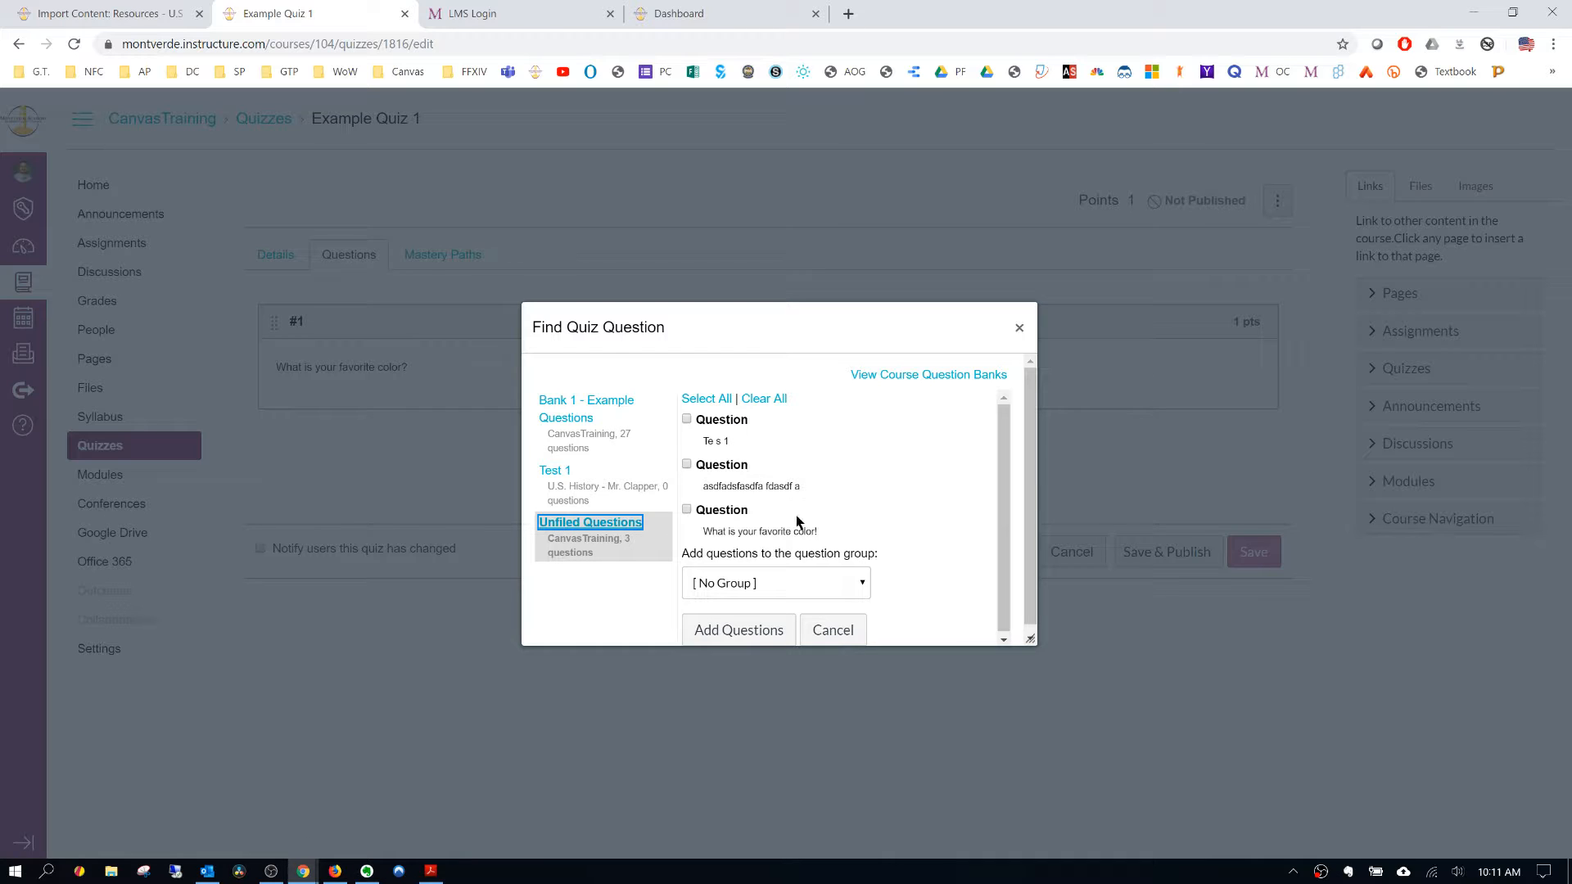
{"action": "left_click", "coordinate": [686, 510]}
{"action": "left_click", "coordinate": [723, 628]}
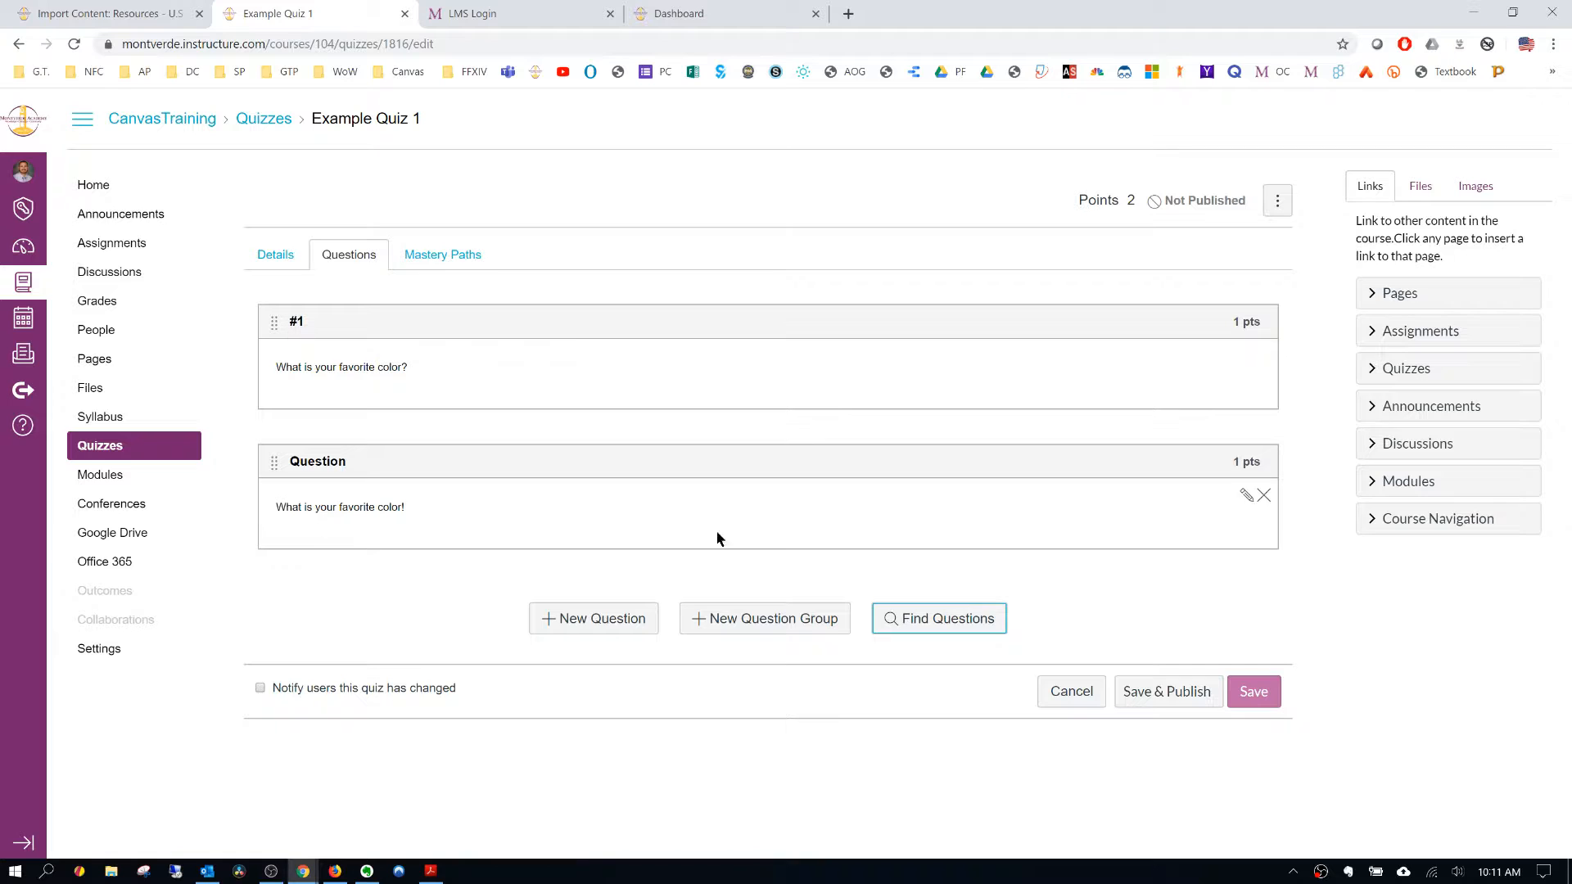
{"action": "left_click", "coordinate": [1250, 696]}
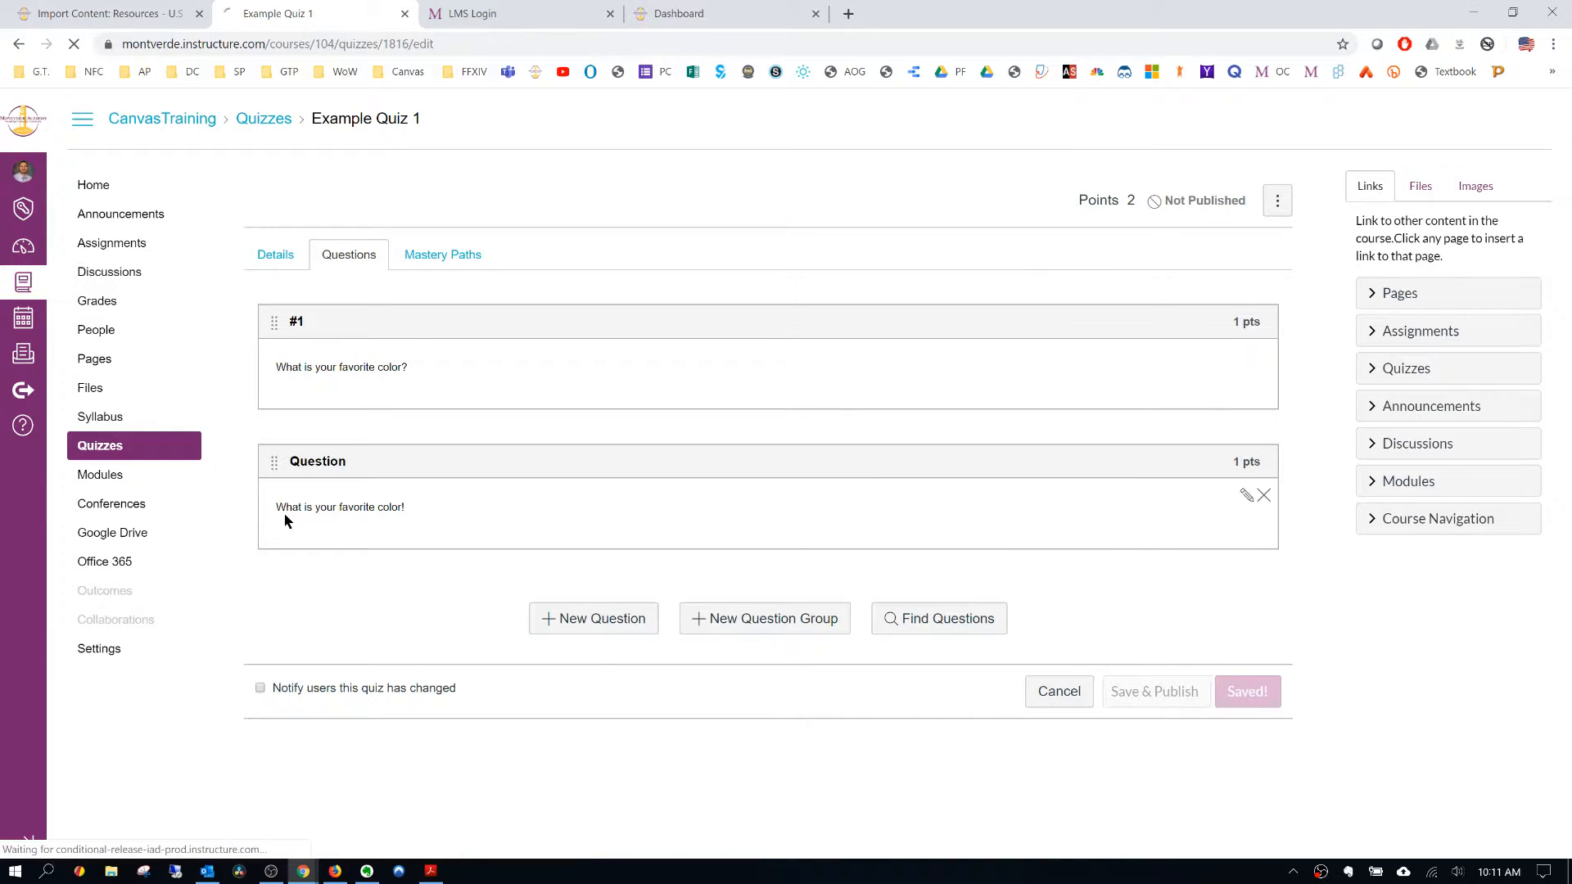
- Rename the Unfiled Questions bank in the course question banks as U.S. History Test 1
{"action": "left_click", "coordinate": [108, 470]}
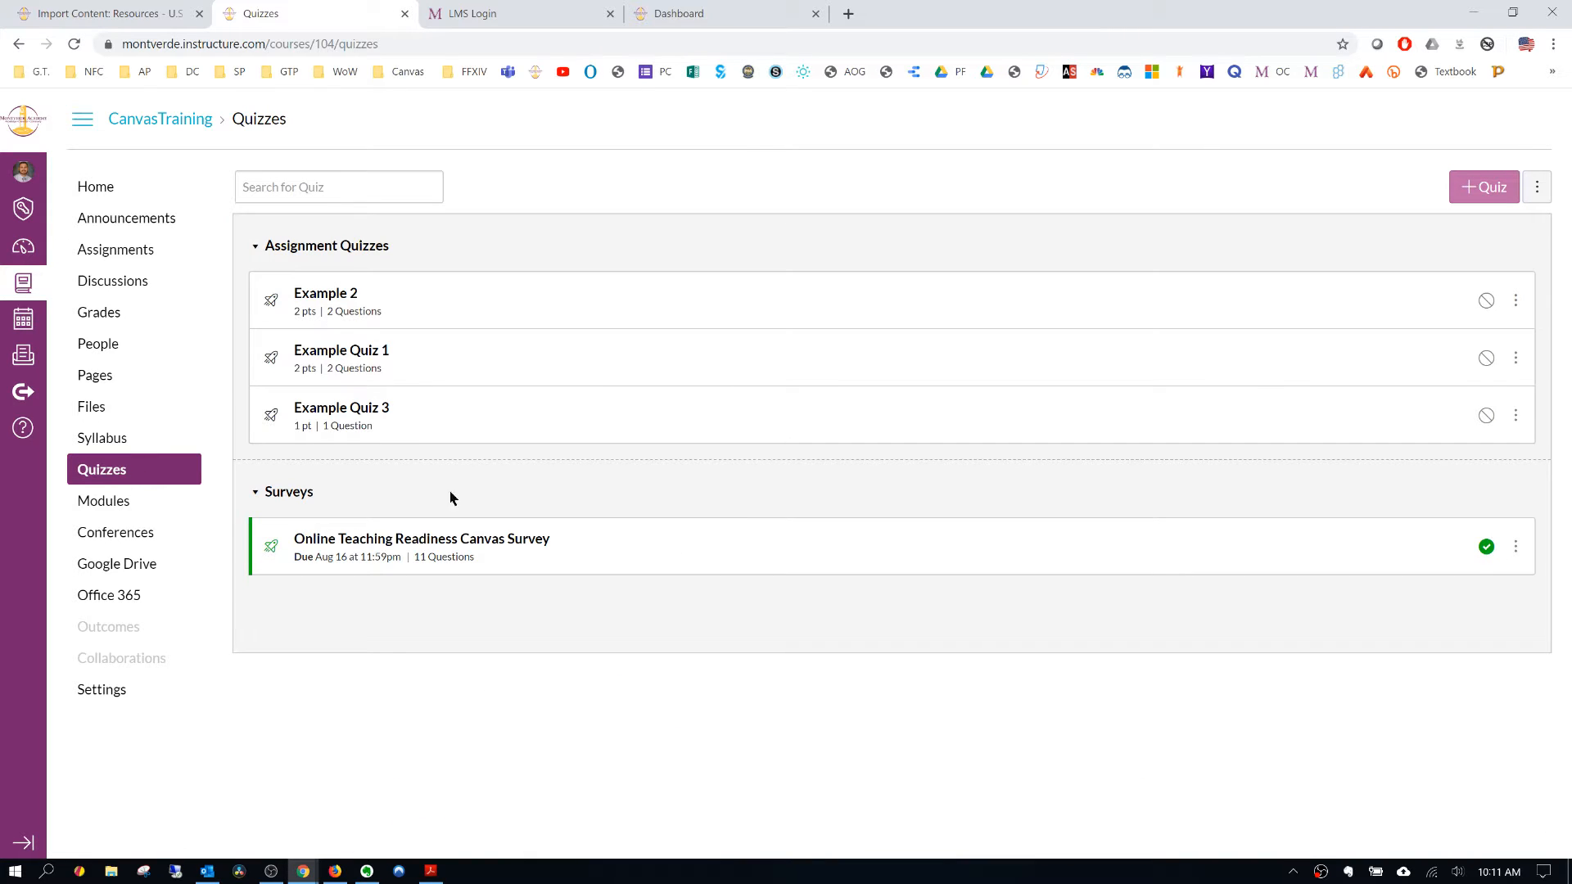
{"action": "left_click", "coordinate": [1460, 250]}
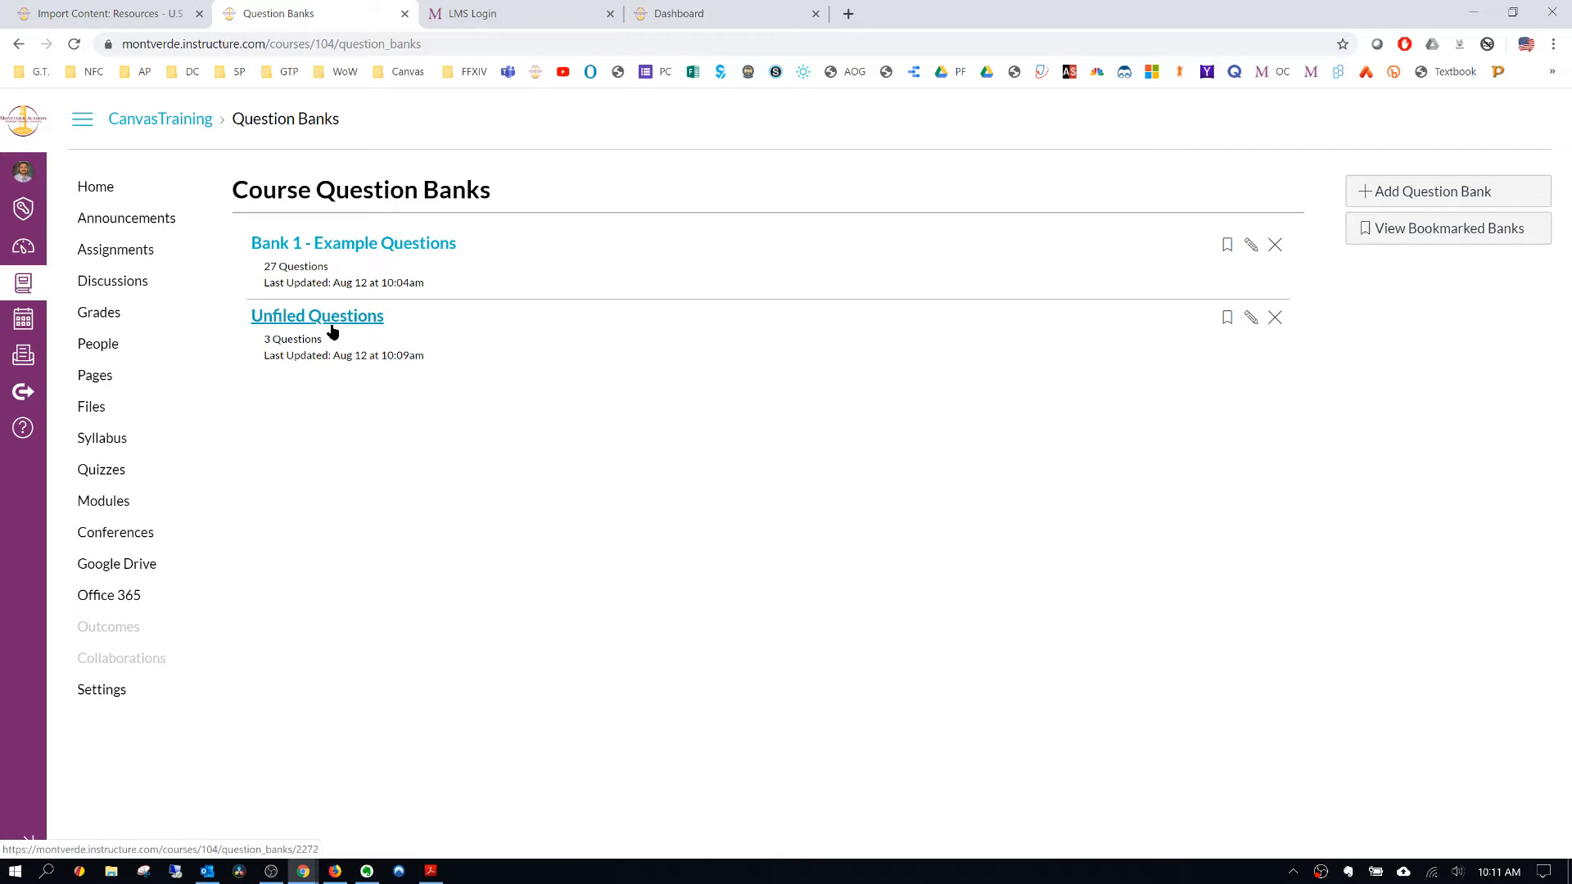
{"action": "left_click", "coordinate": [1253, 321]}
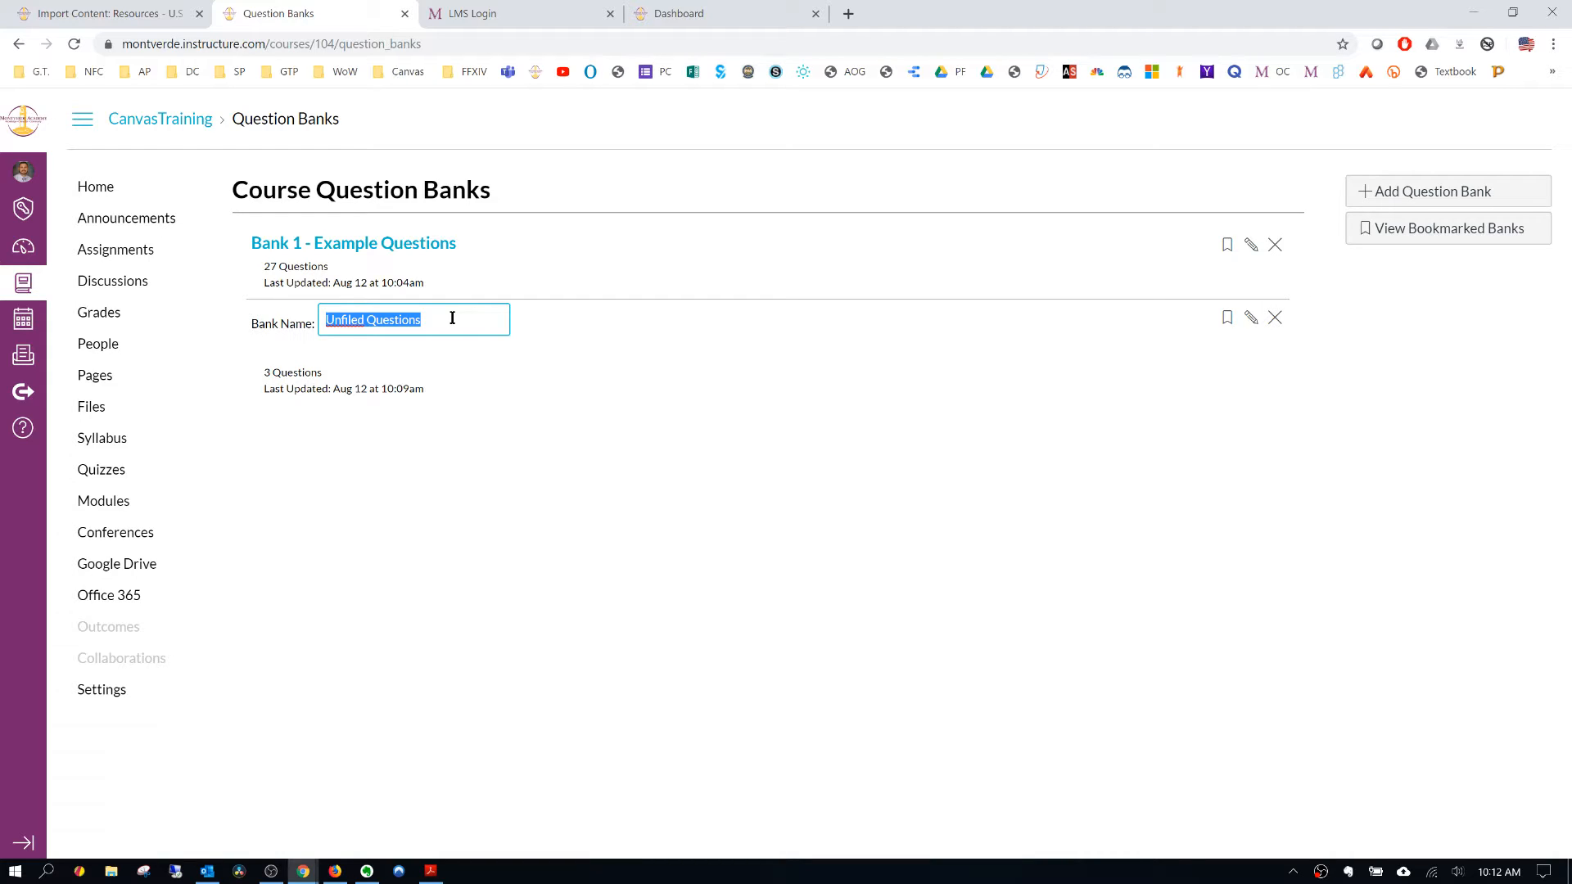
{"action": "type", "text": "U.S. His"}
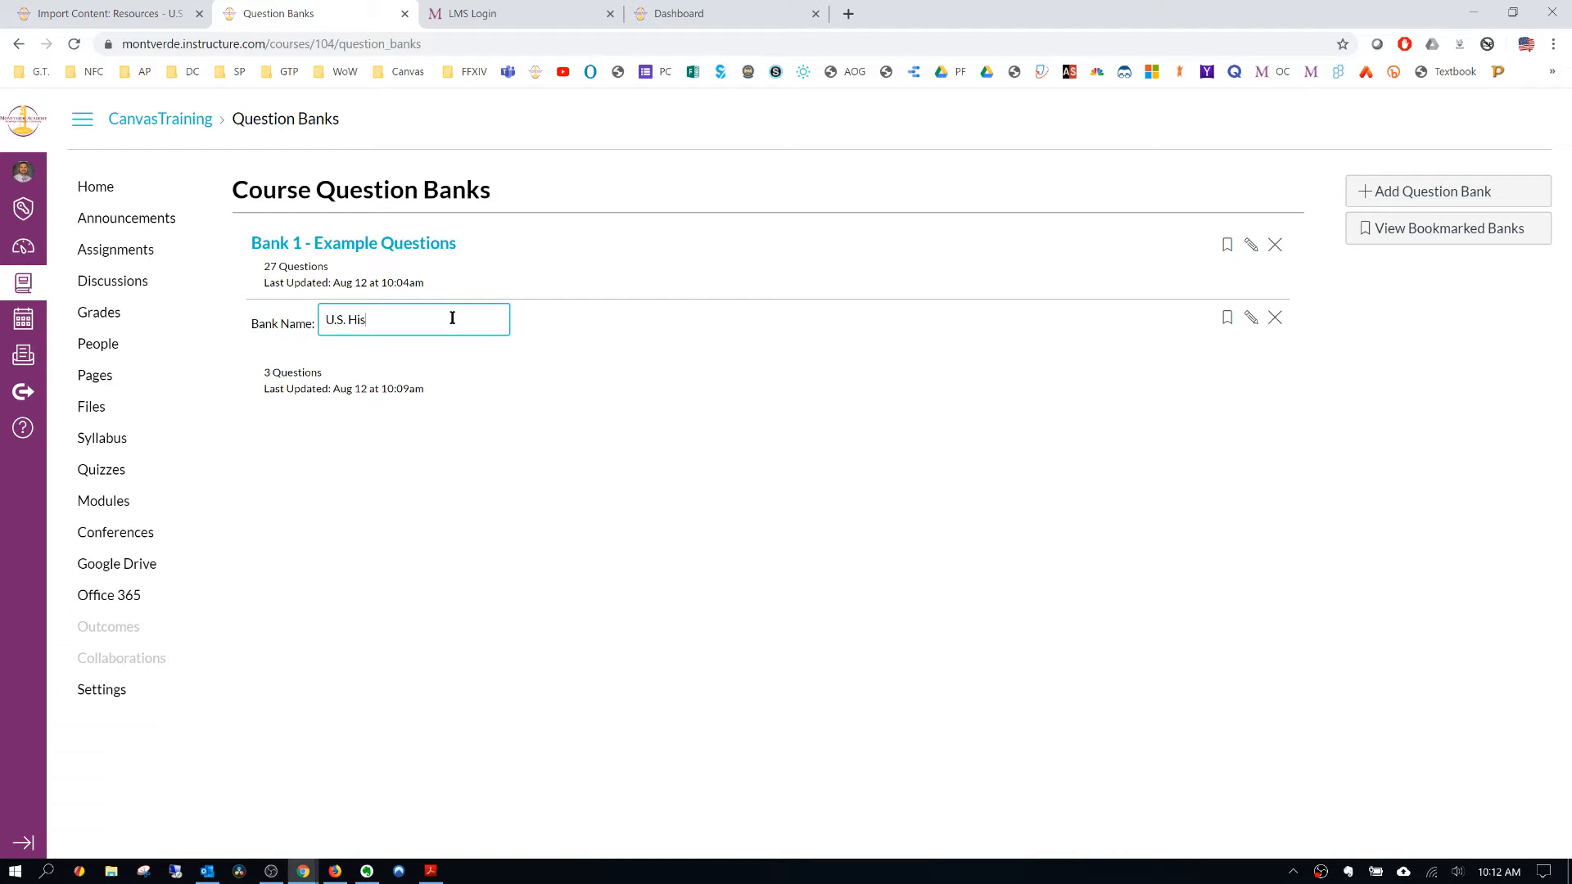
{"action": "type", "text": "tory Test 1"}
{"action": "key", "text": "Return"}
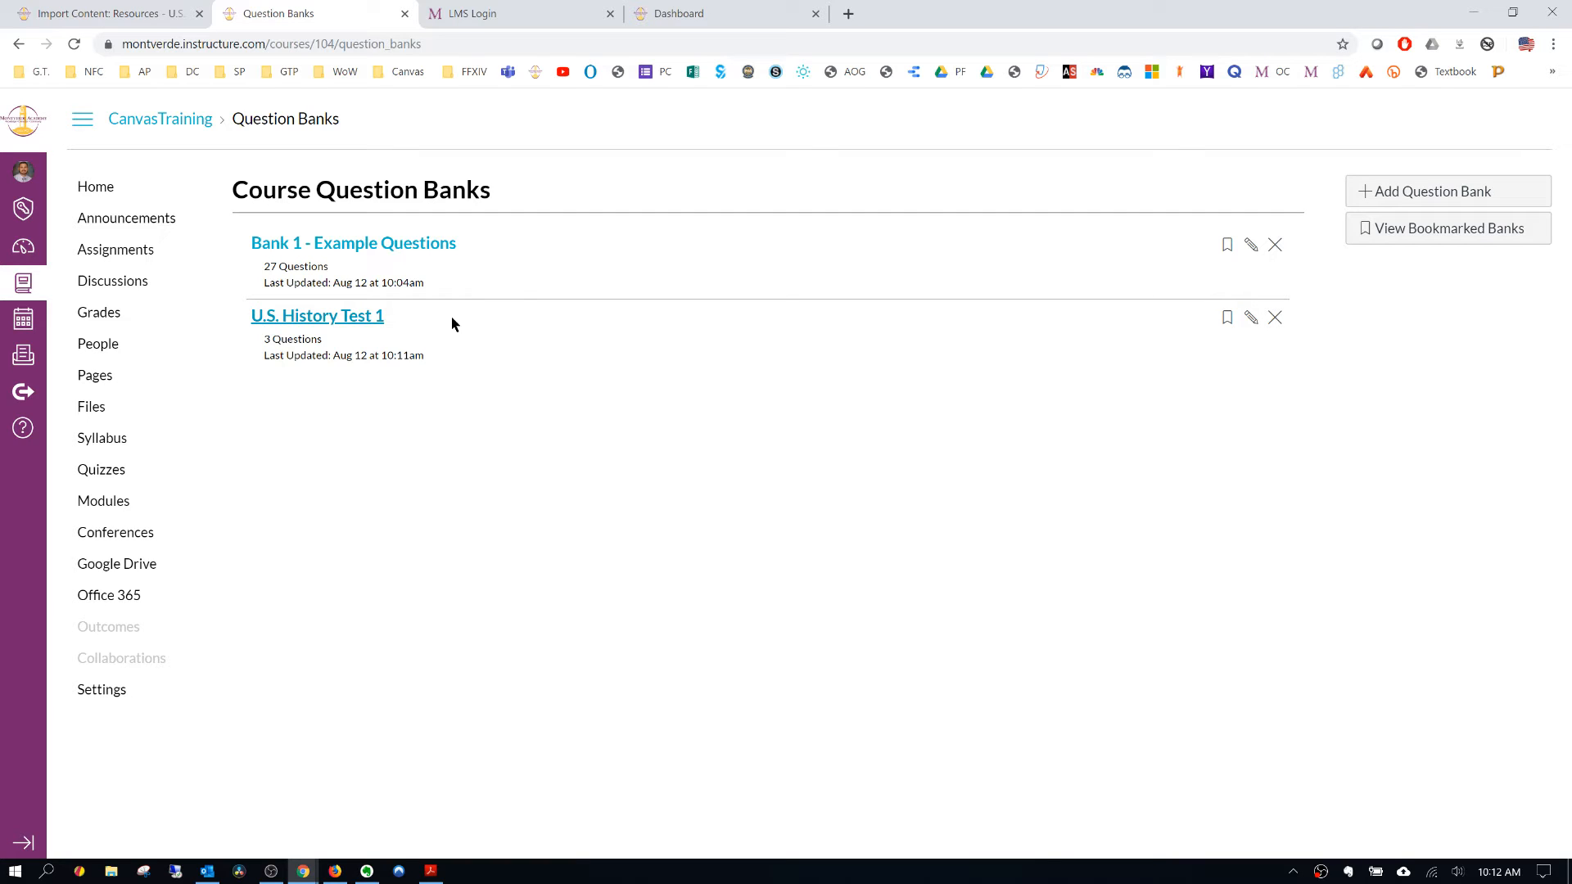
- Add a new question bank named Bank 1
{"action": "left_click", "coordinate": [1454, 192]}
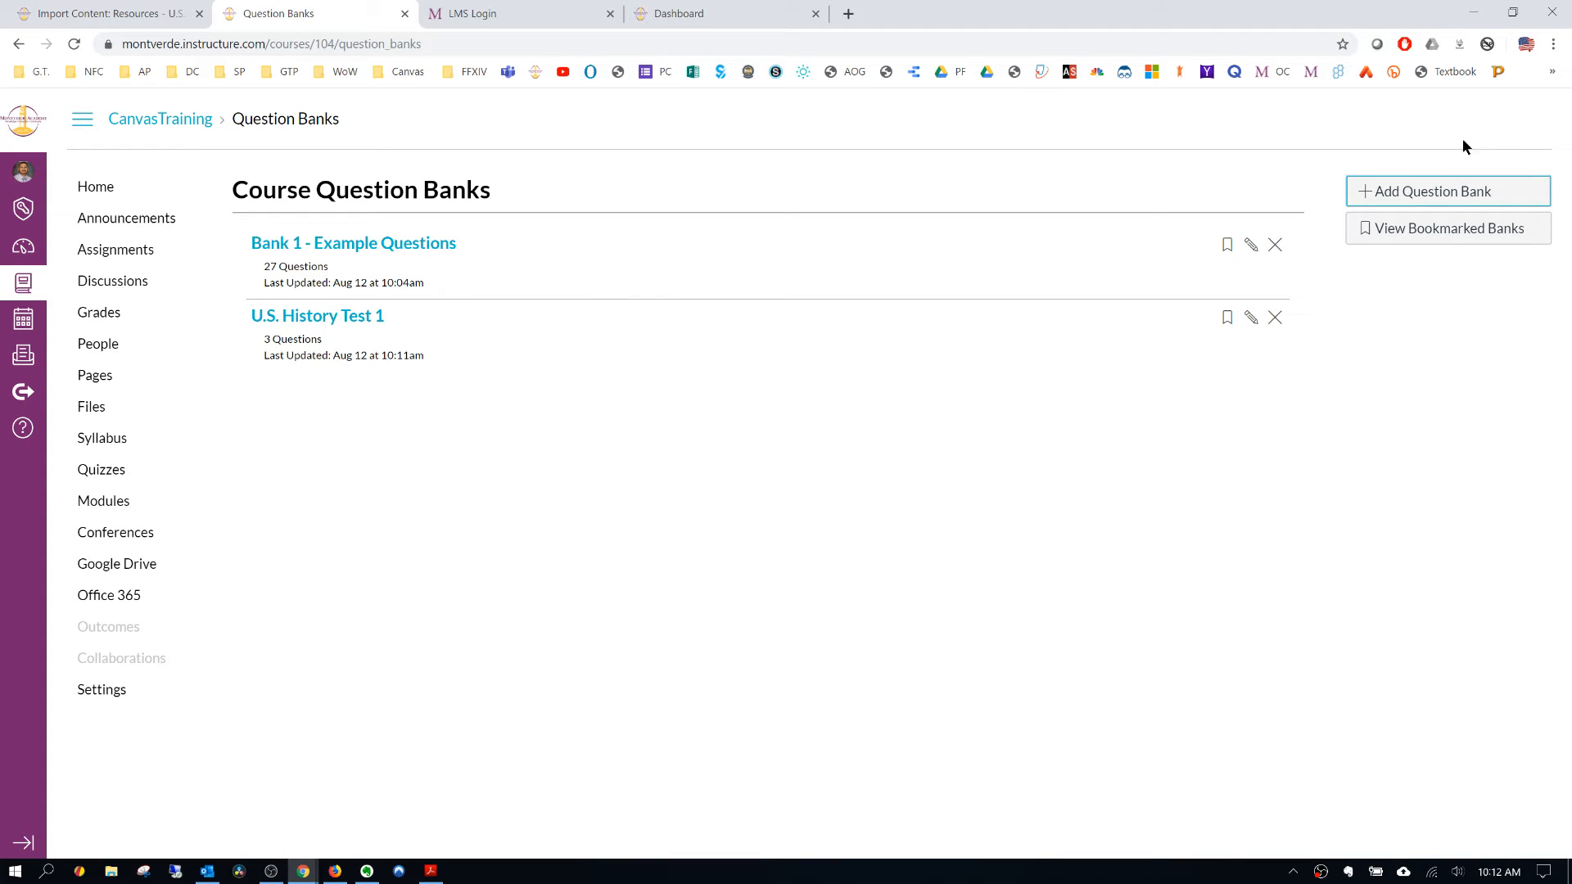
{"action": "left_click", "coordinate": [1433, 194]}
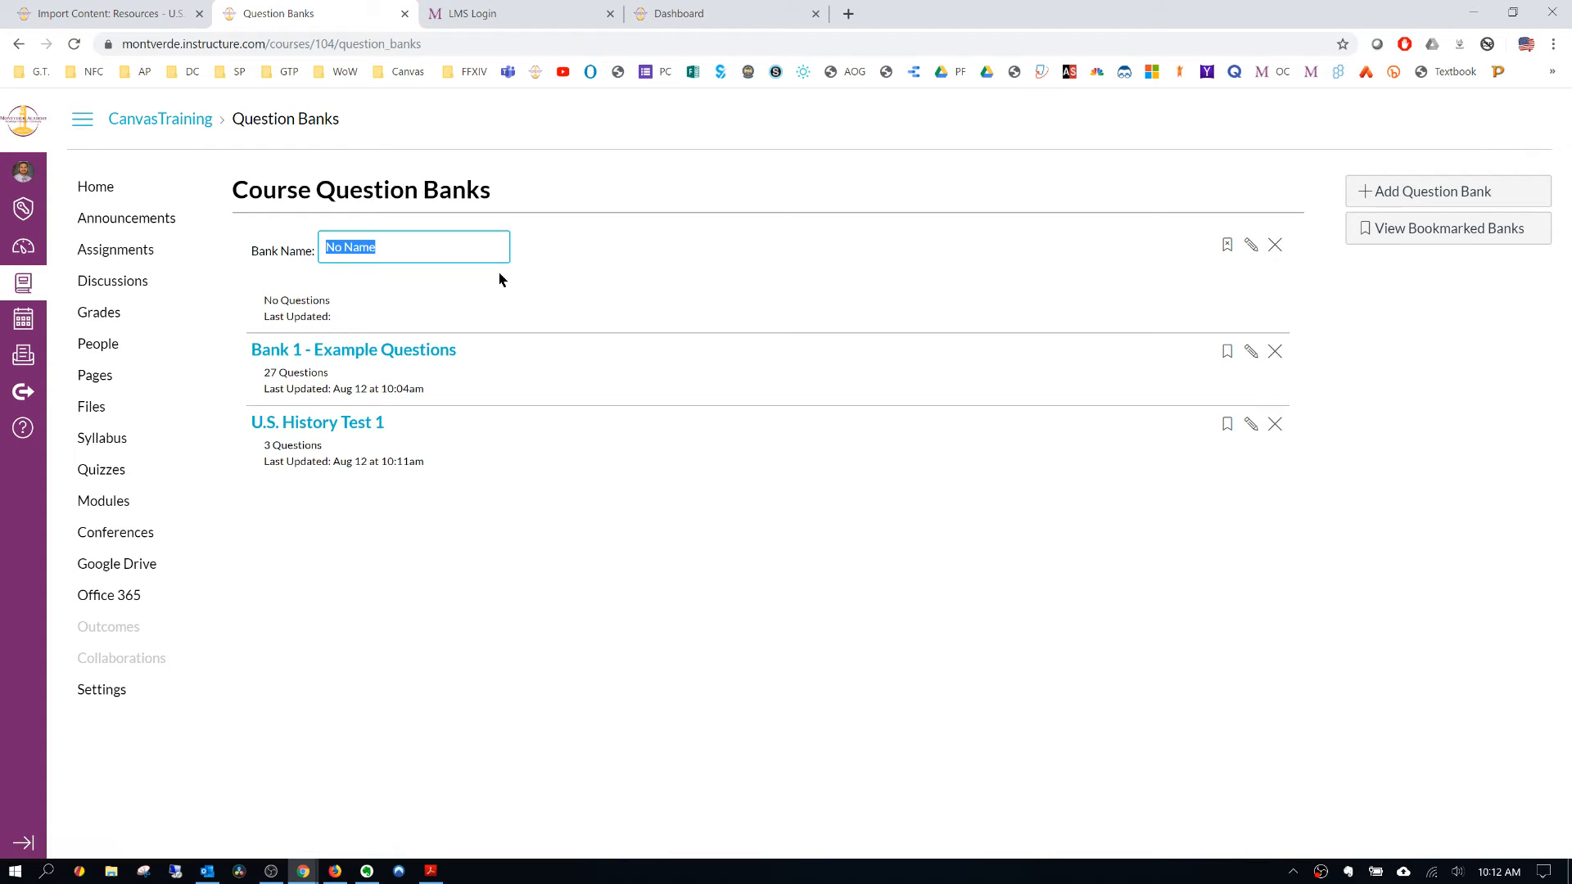
{"action": "type", "text": "Bank 1"}
{"action": "key", "text": "Return"}
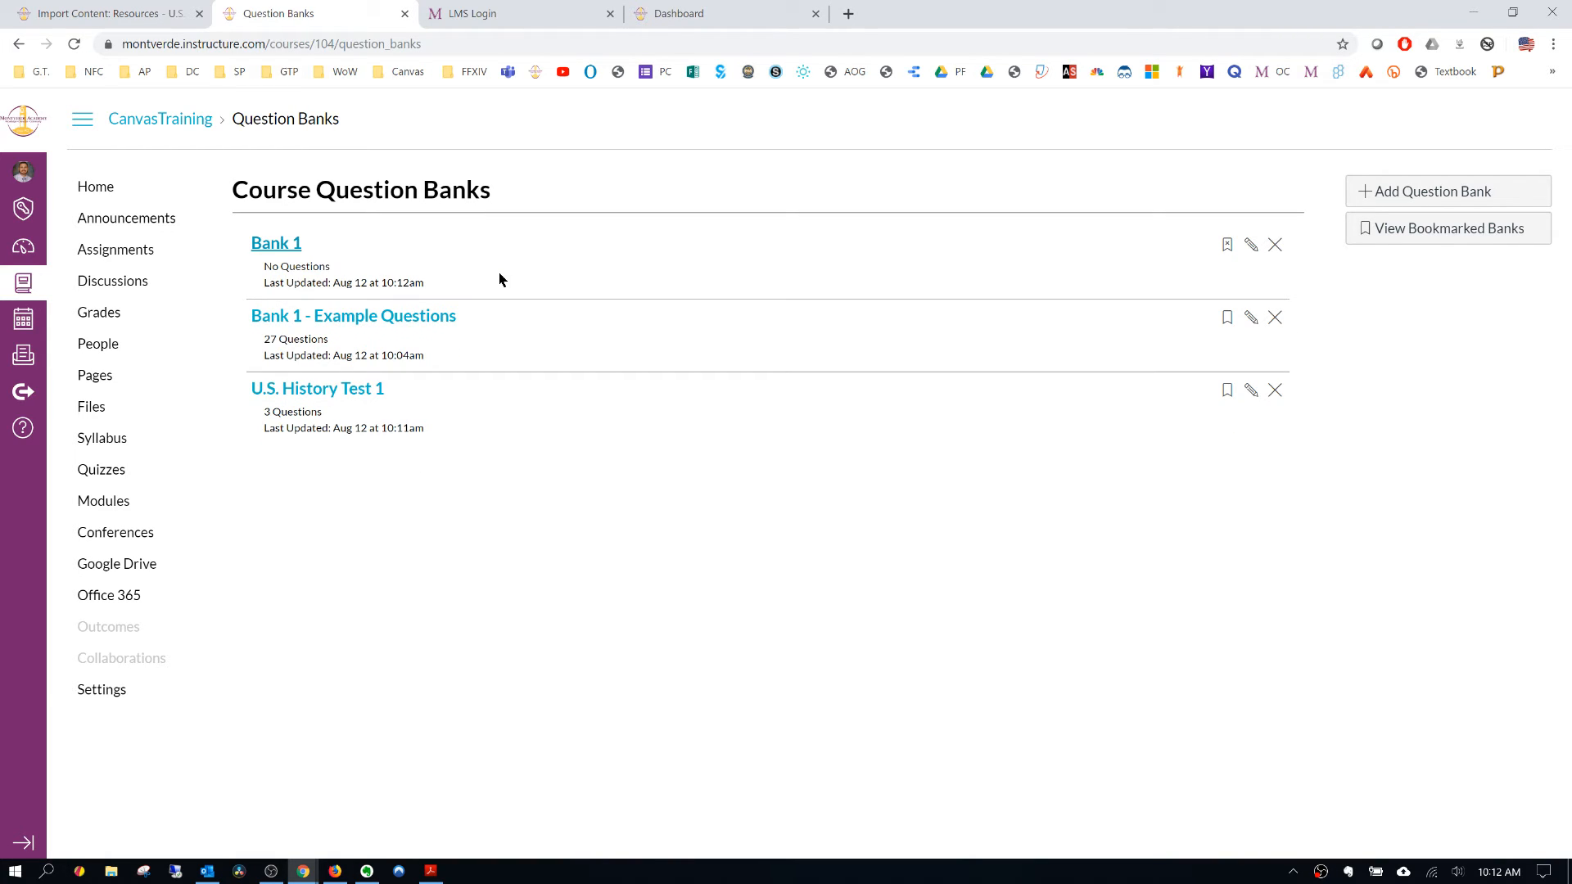
- Open the Bank 1 - Example Questions question bank
{"action": "left_click", "coordinate": [358, 322]}
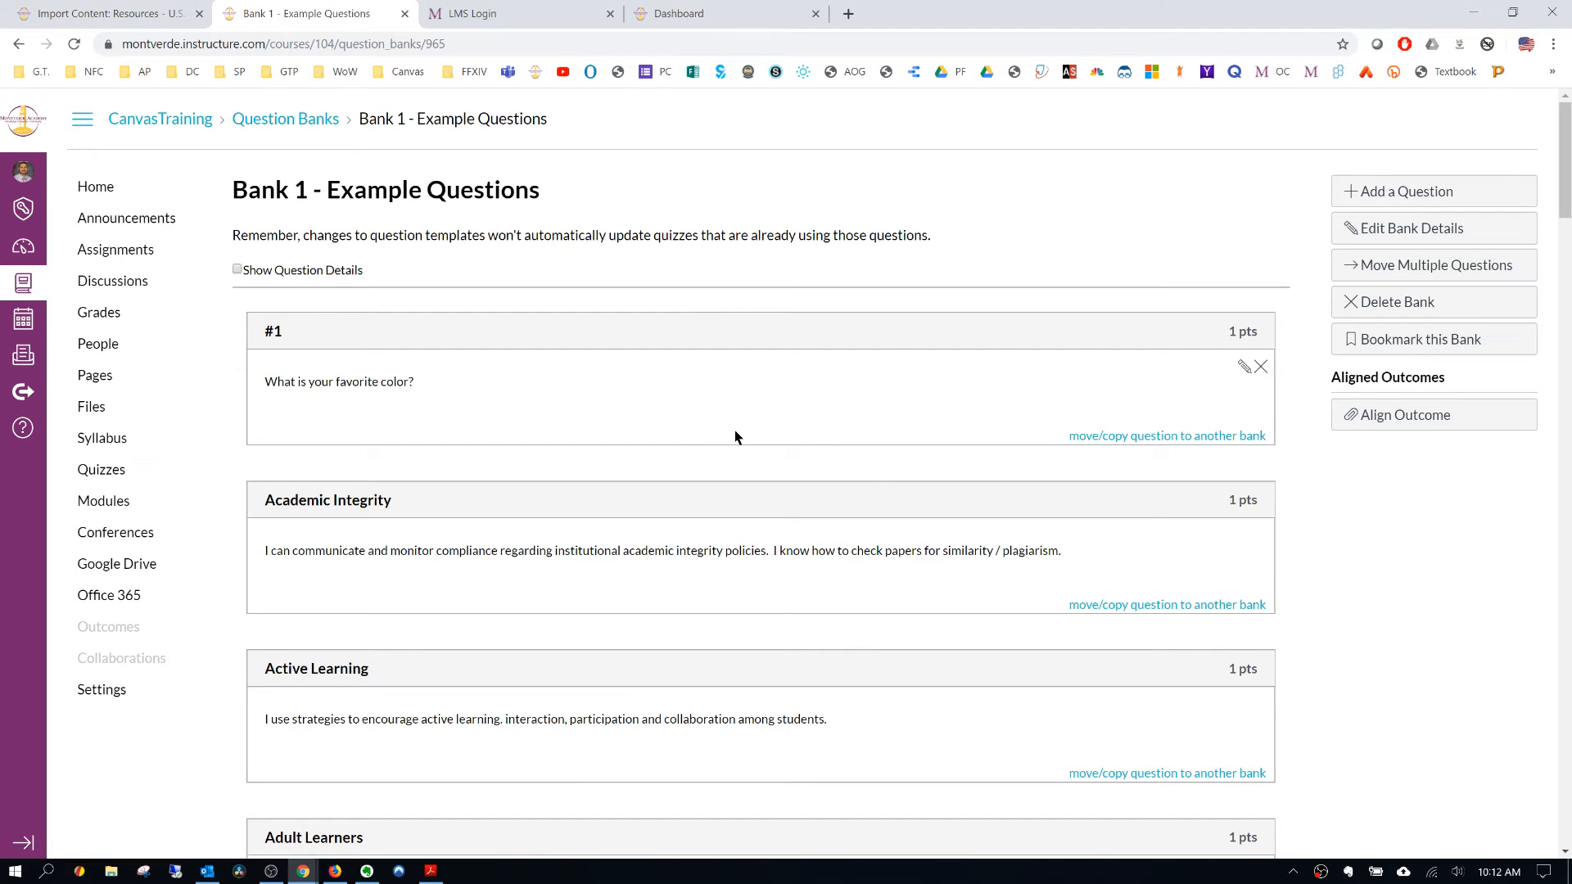
{"action": "left_click", "coordinate": [1138, 439]}
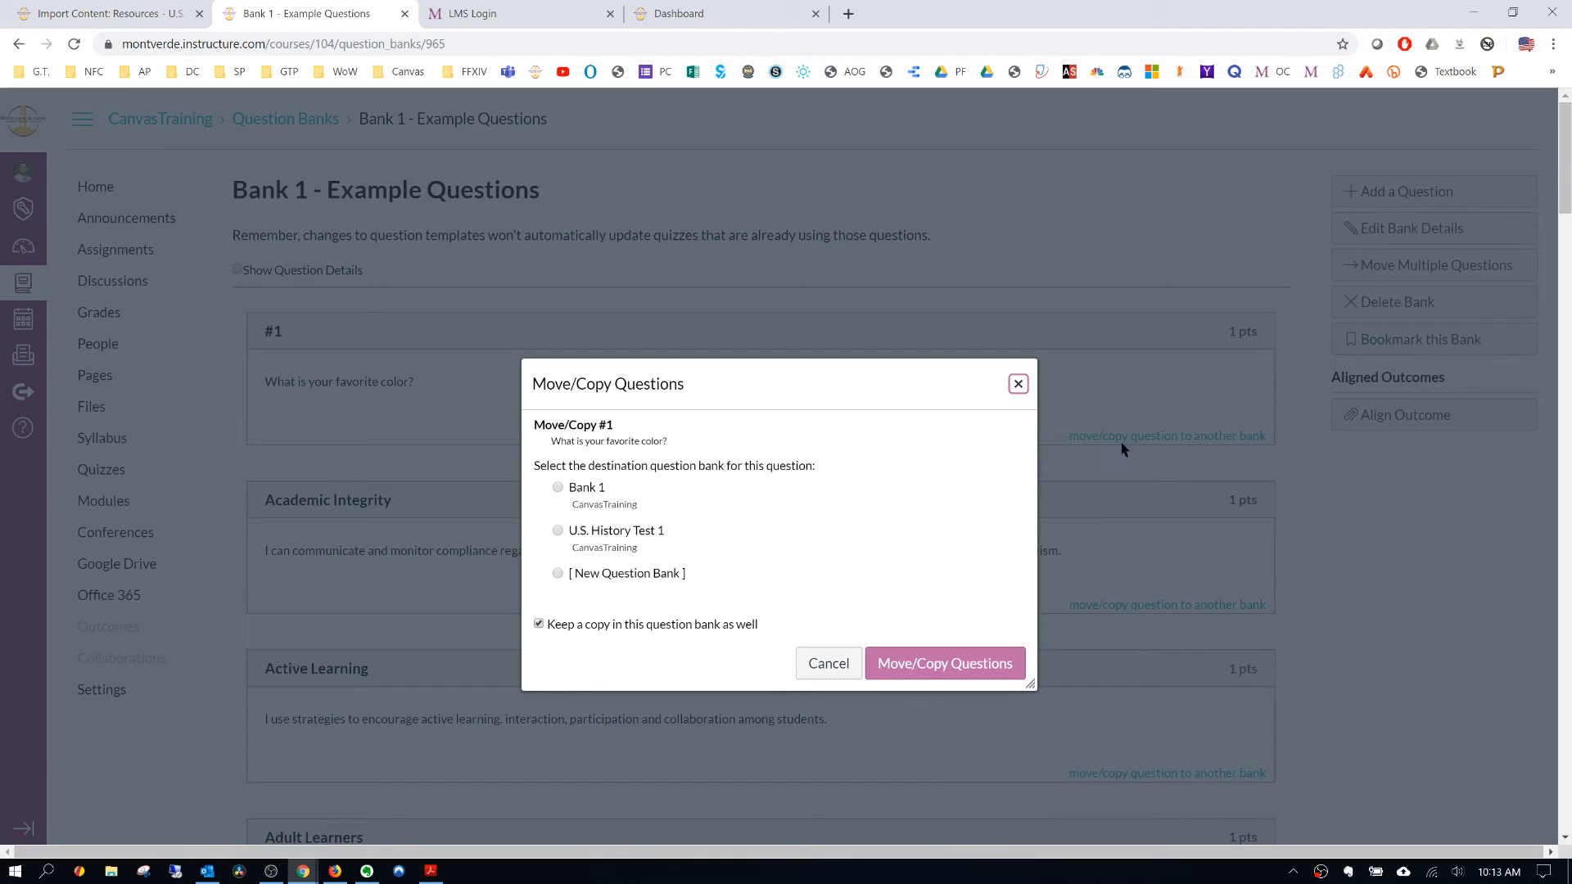
{"action": "left_click", "coordinate": [562, 490]}
{"action": "left_click", "coordinate": [1017, 385]}
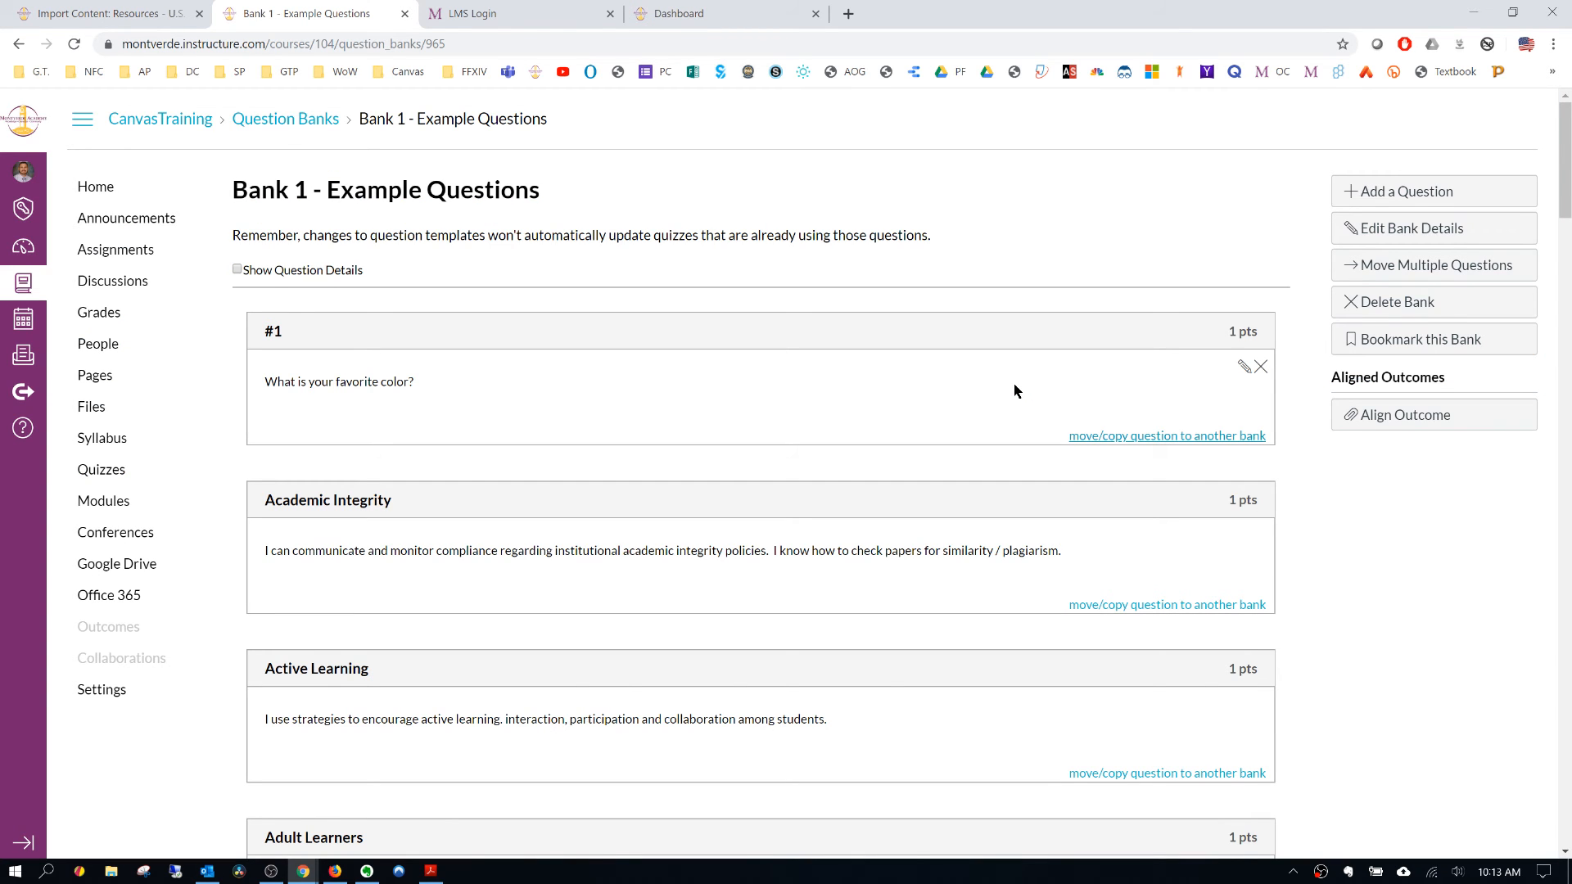